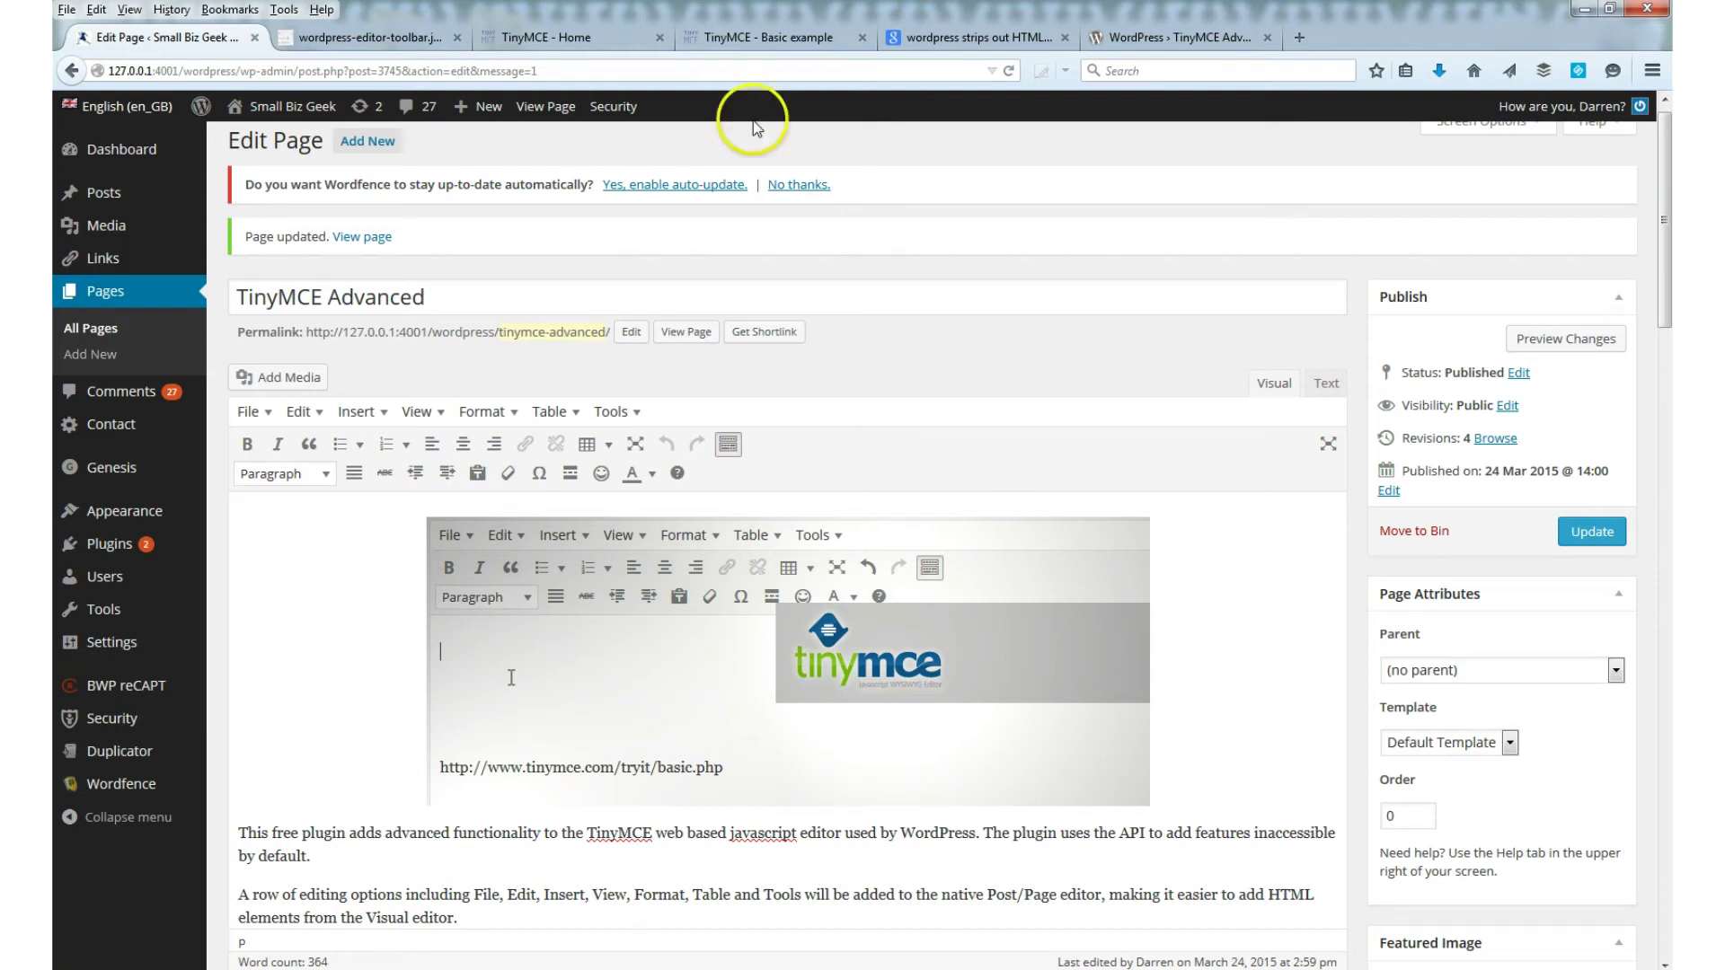
Switch to the TinyMCE Basic example demo page on tinymce.com.
left_click(783, 37)
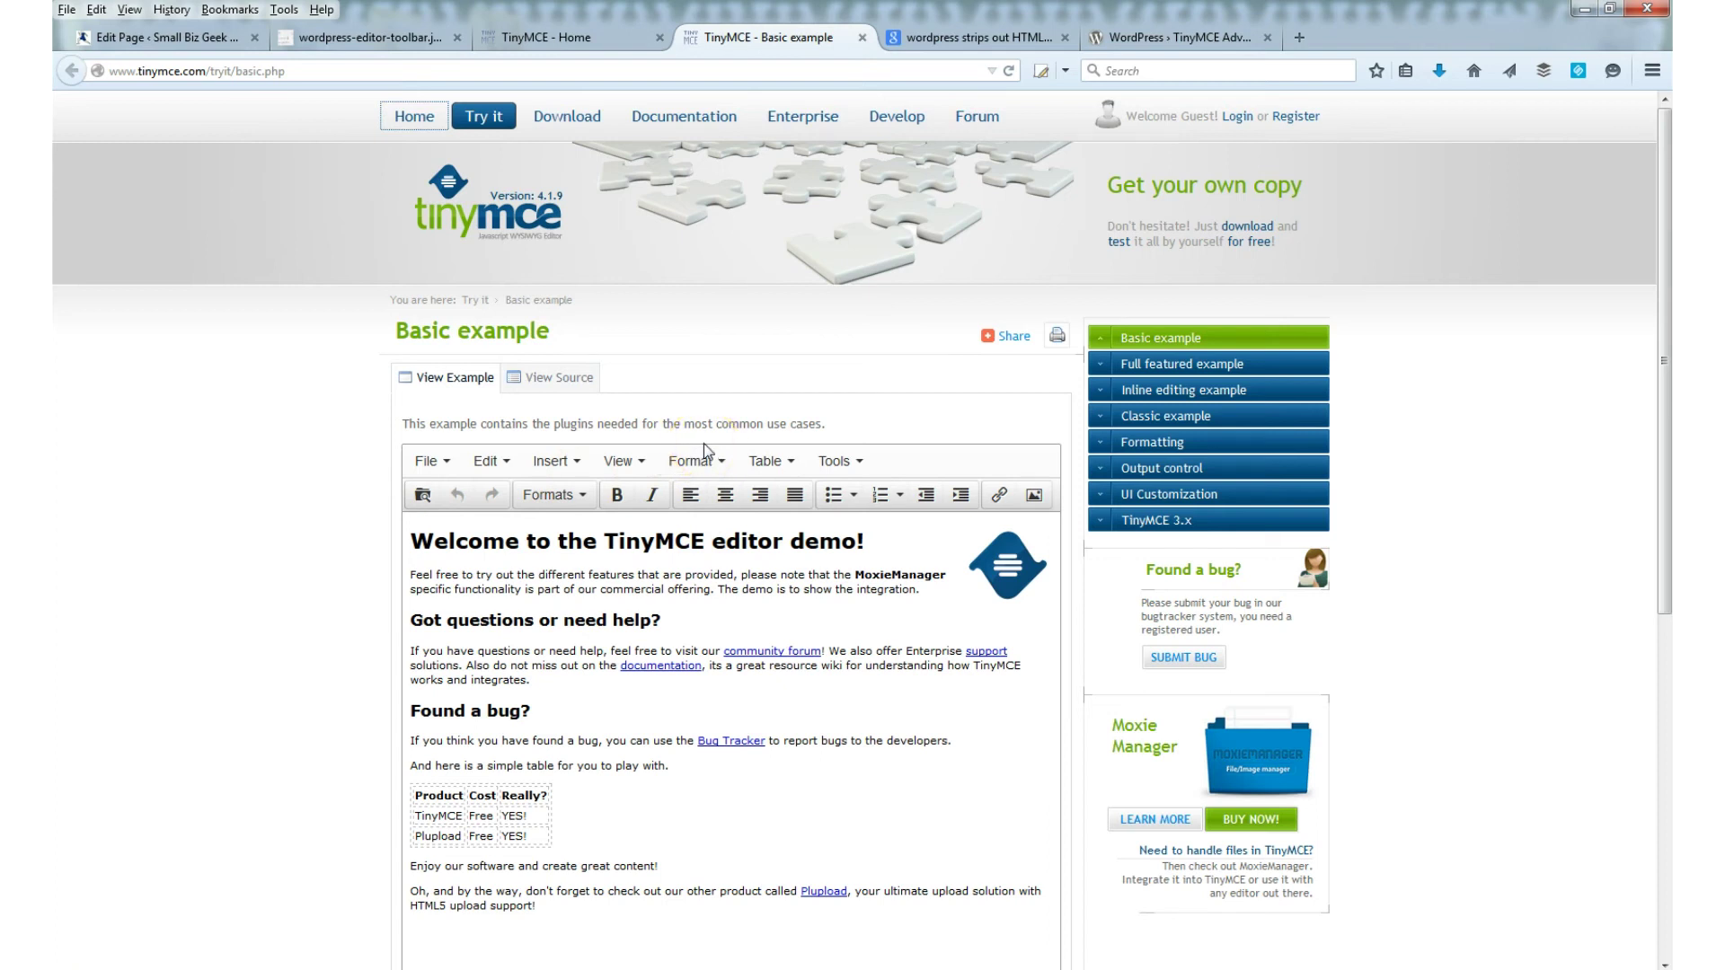
Show the TinyMCE Advanced plugin page on WordPress.org, then the default editor toolbar image.
left_click(1195, 46)
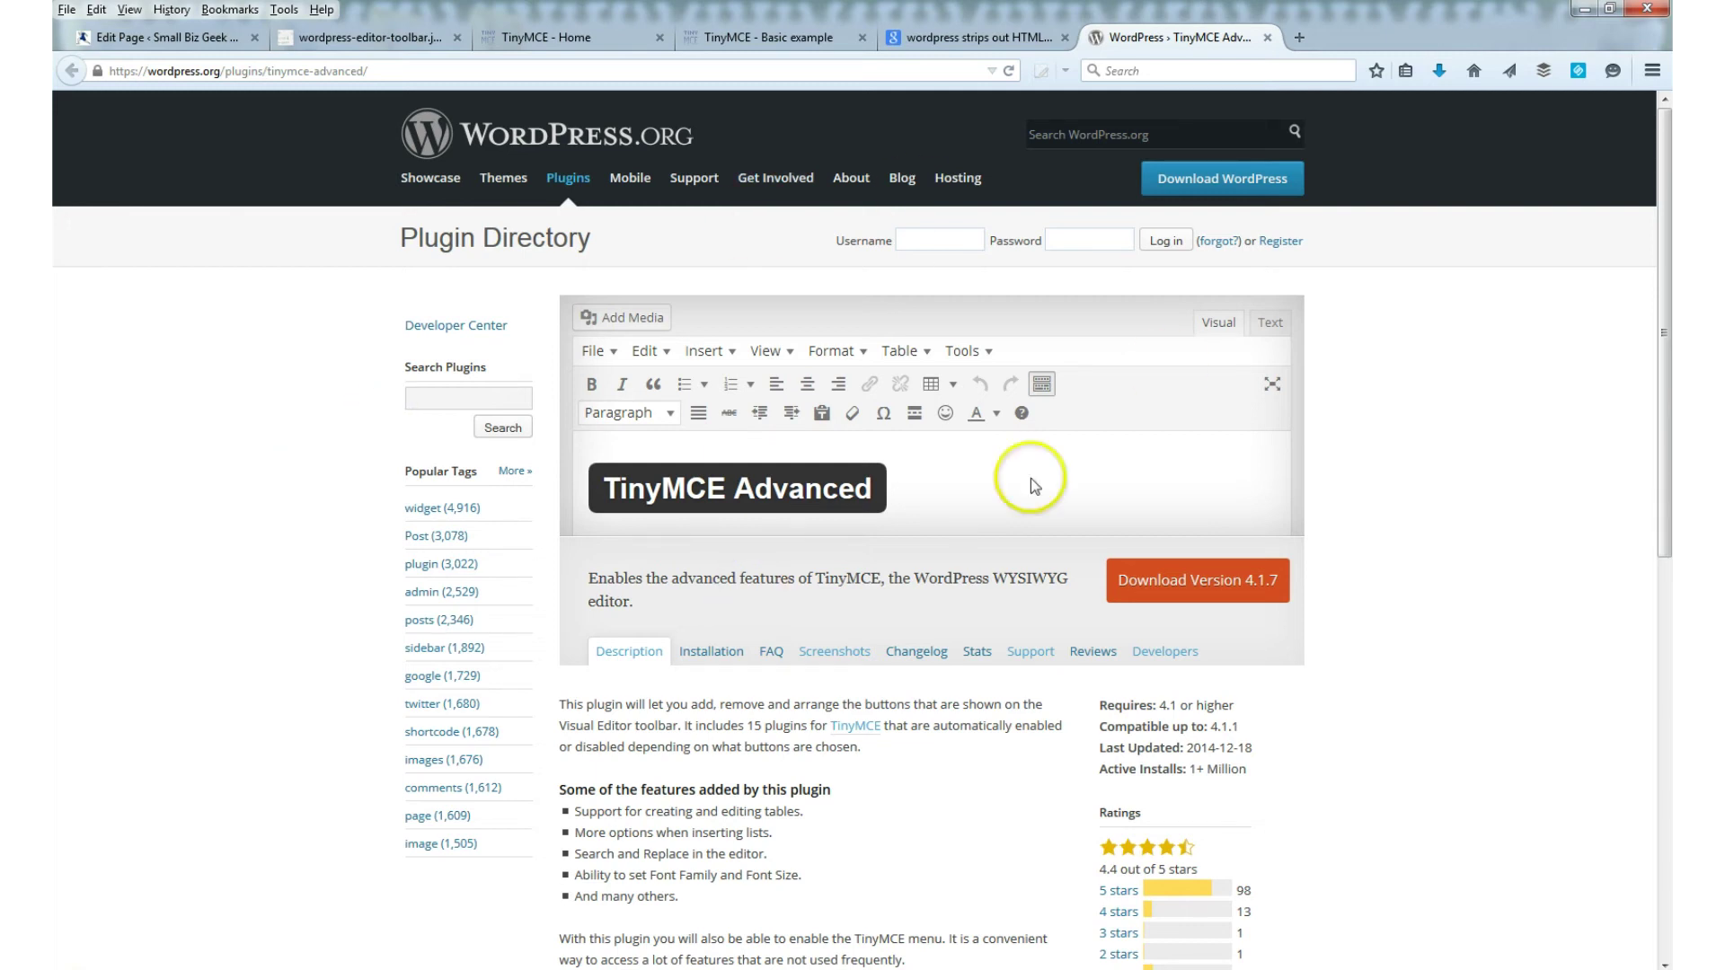
left_click(405, 42)
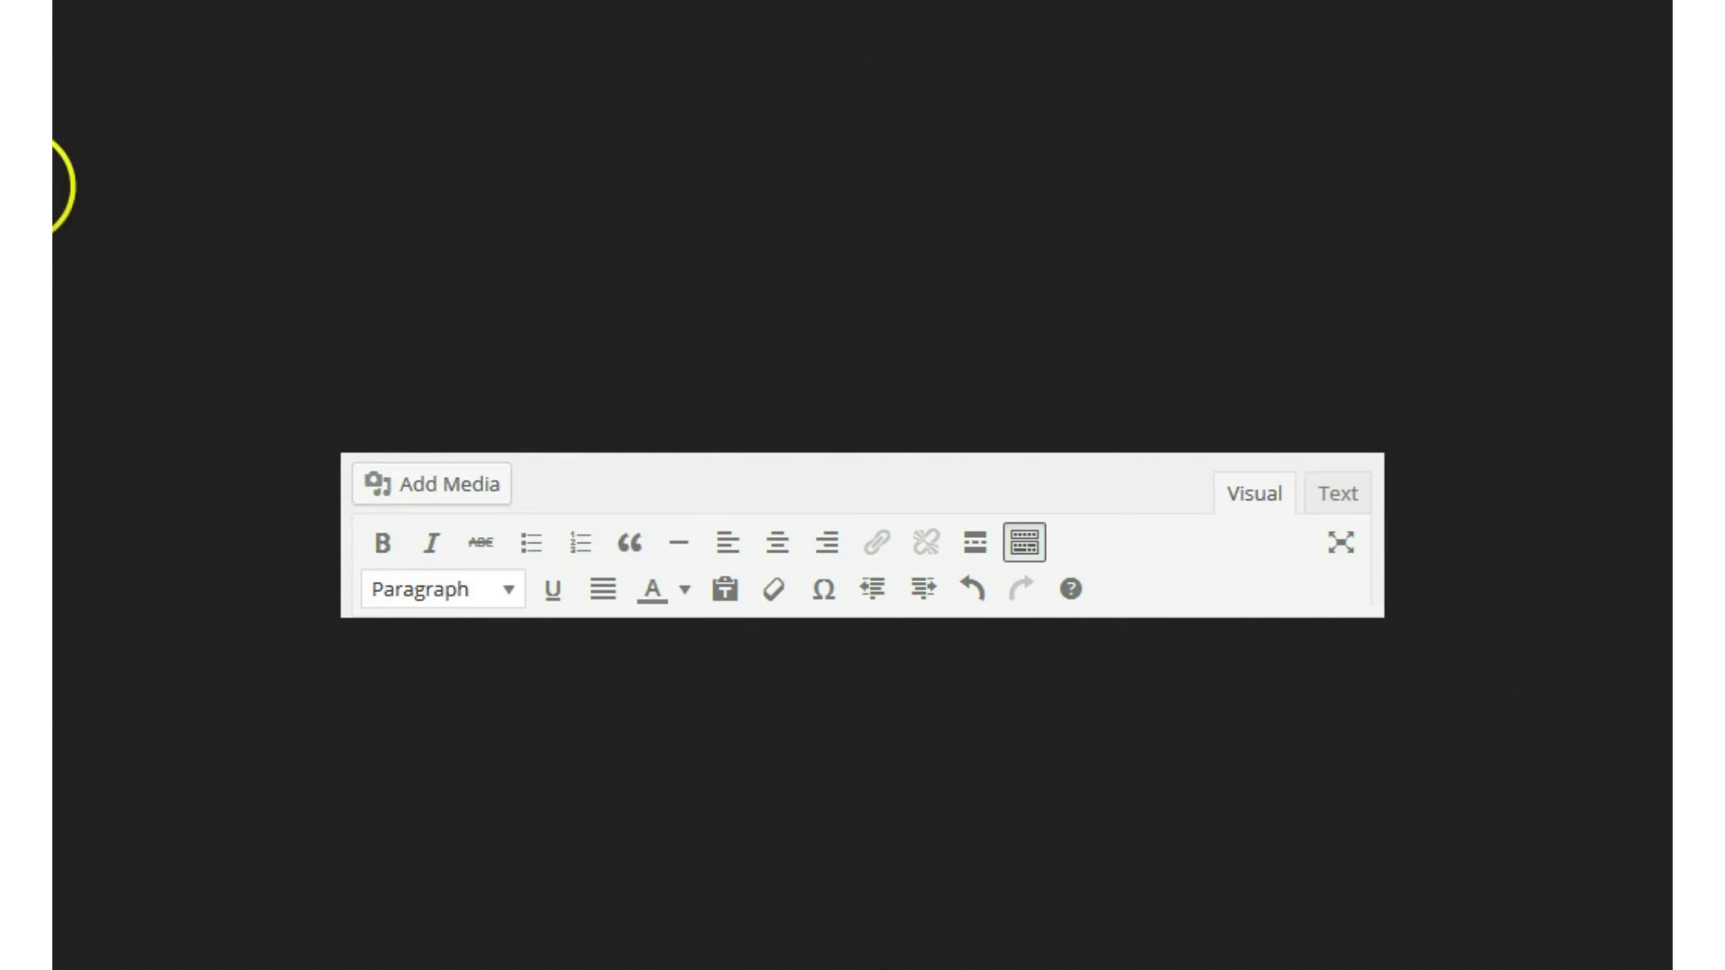
Leave fullscreen and go back to editing the TinyMCE Advanced page in WordPress.
key("F11")
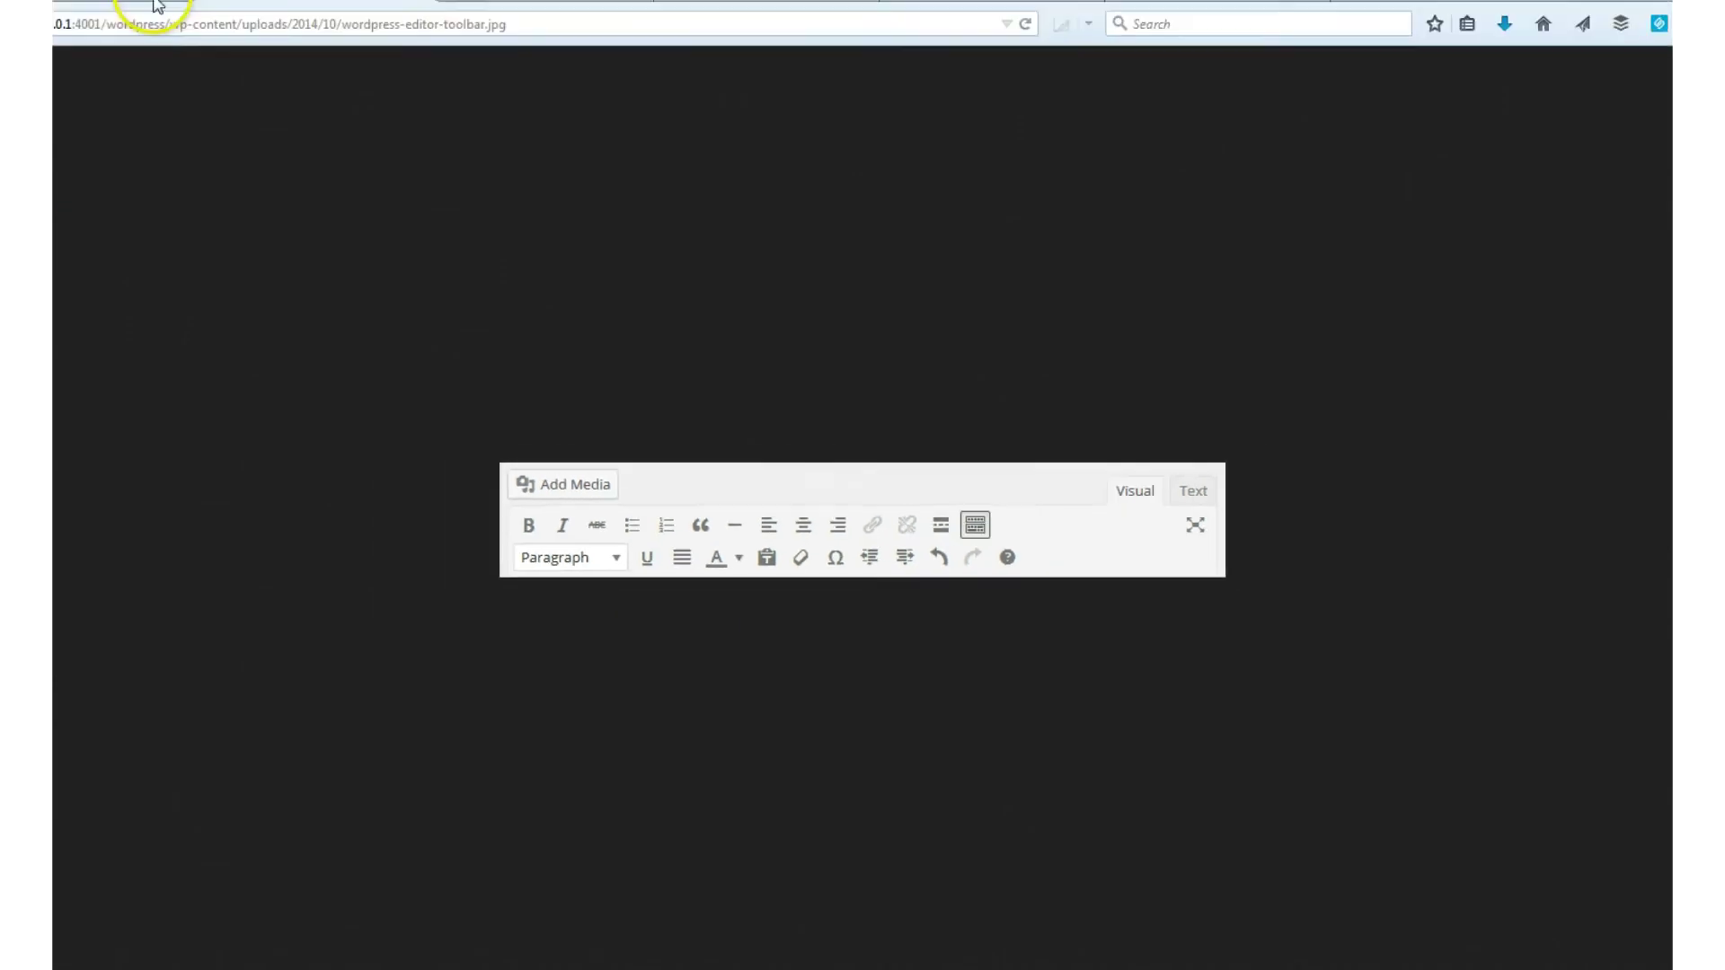
left_click(212, 39)
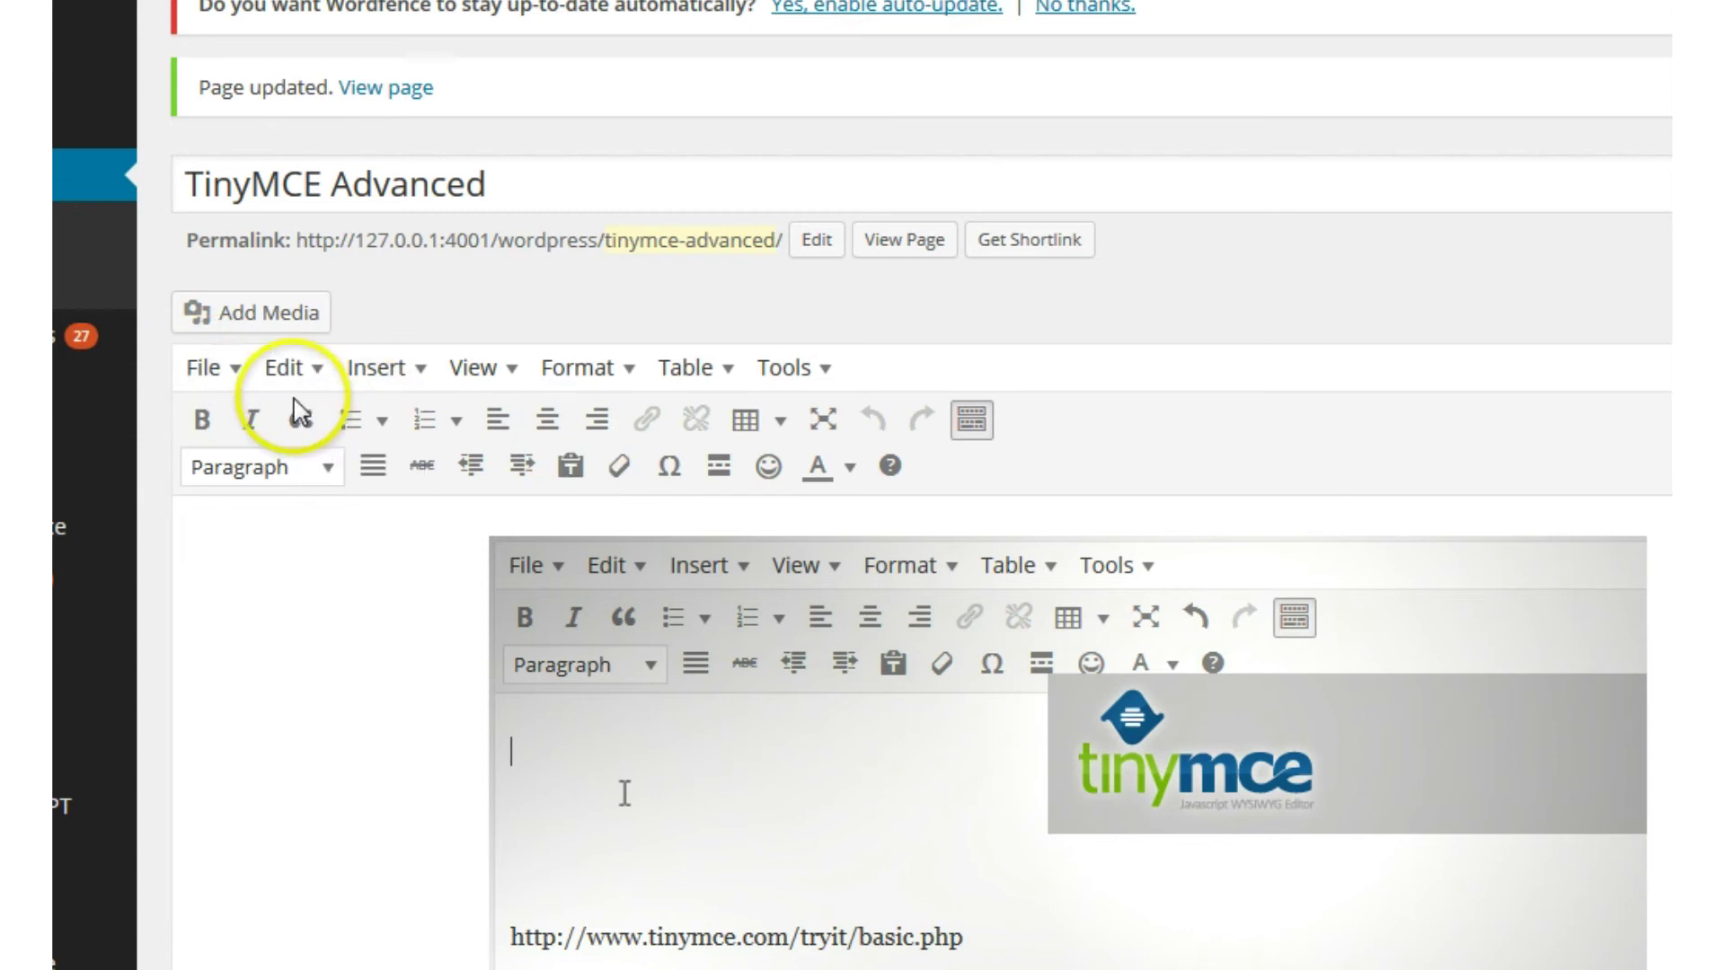
left_click(240, 368)
mouse_move(281, 387)
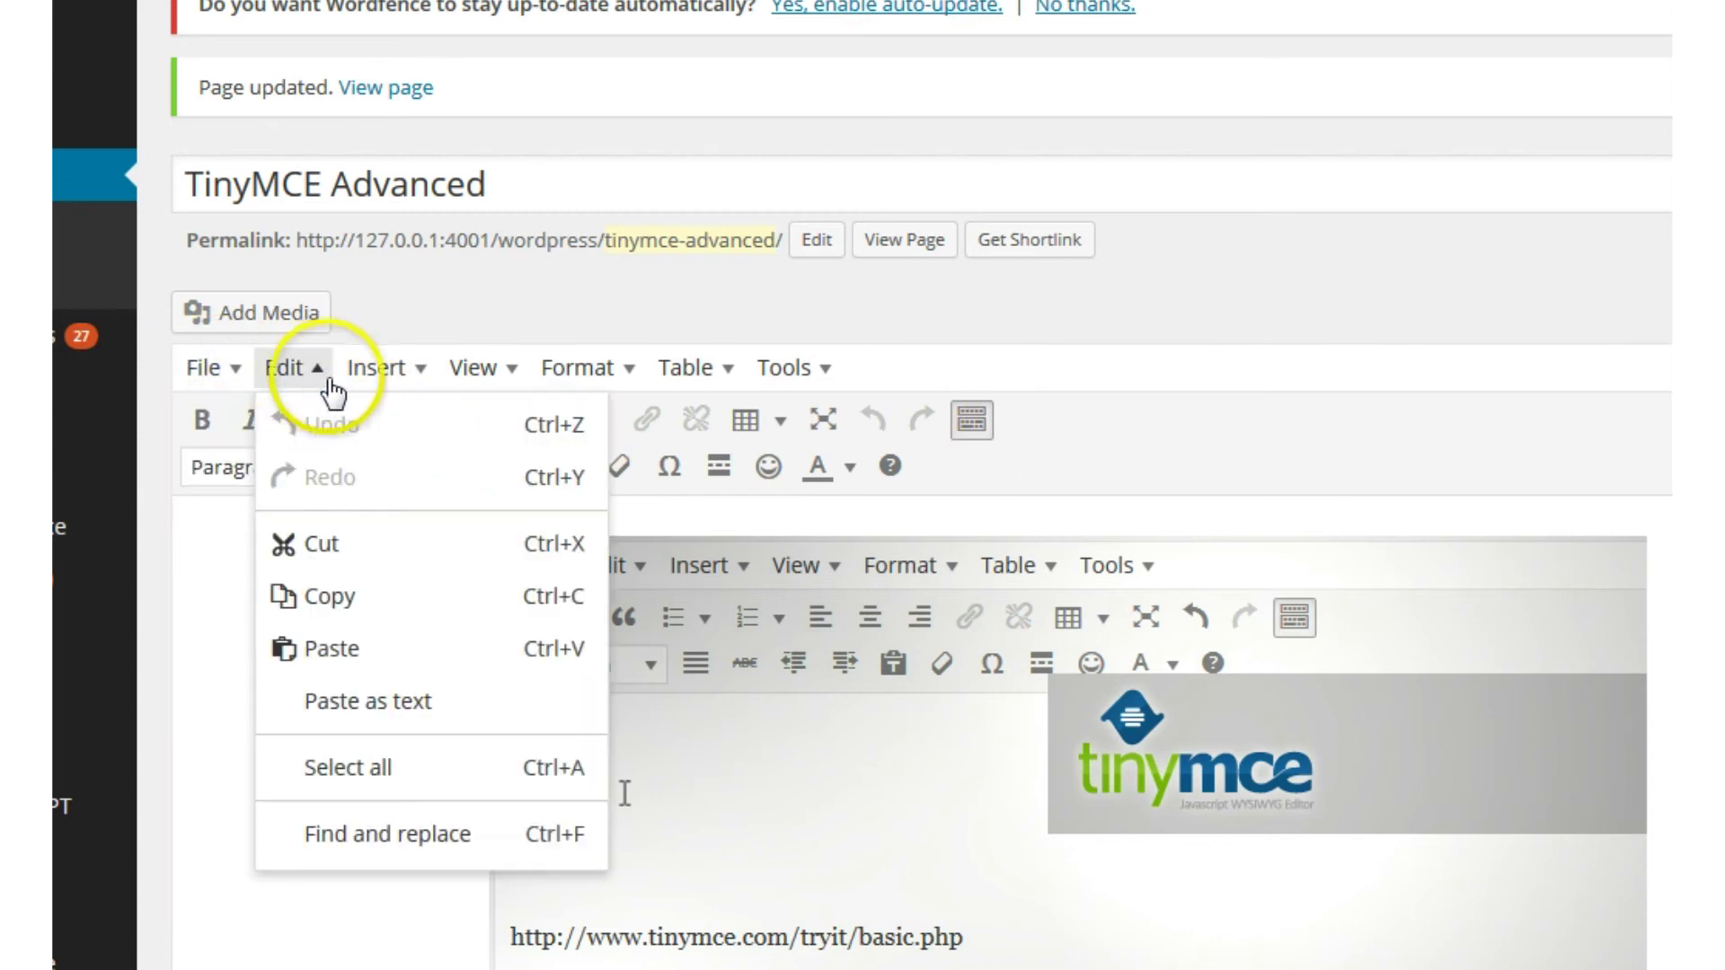
mouse_move(409, 386)
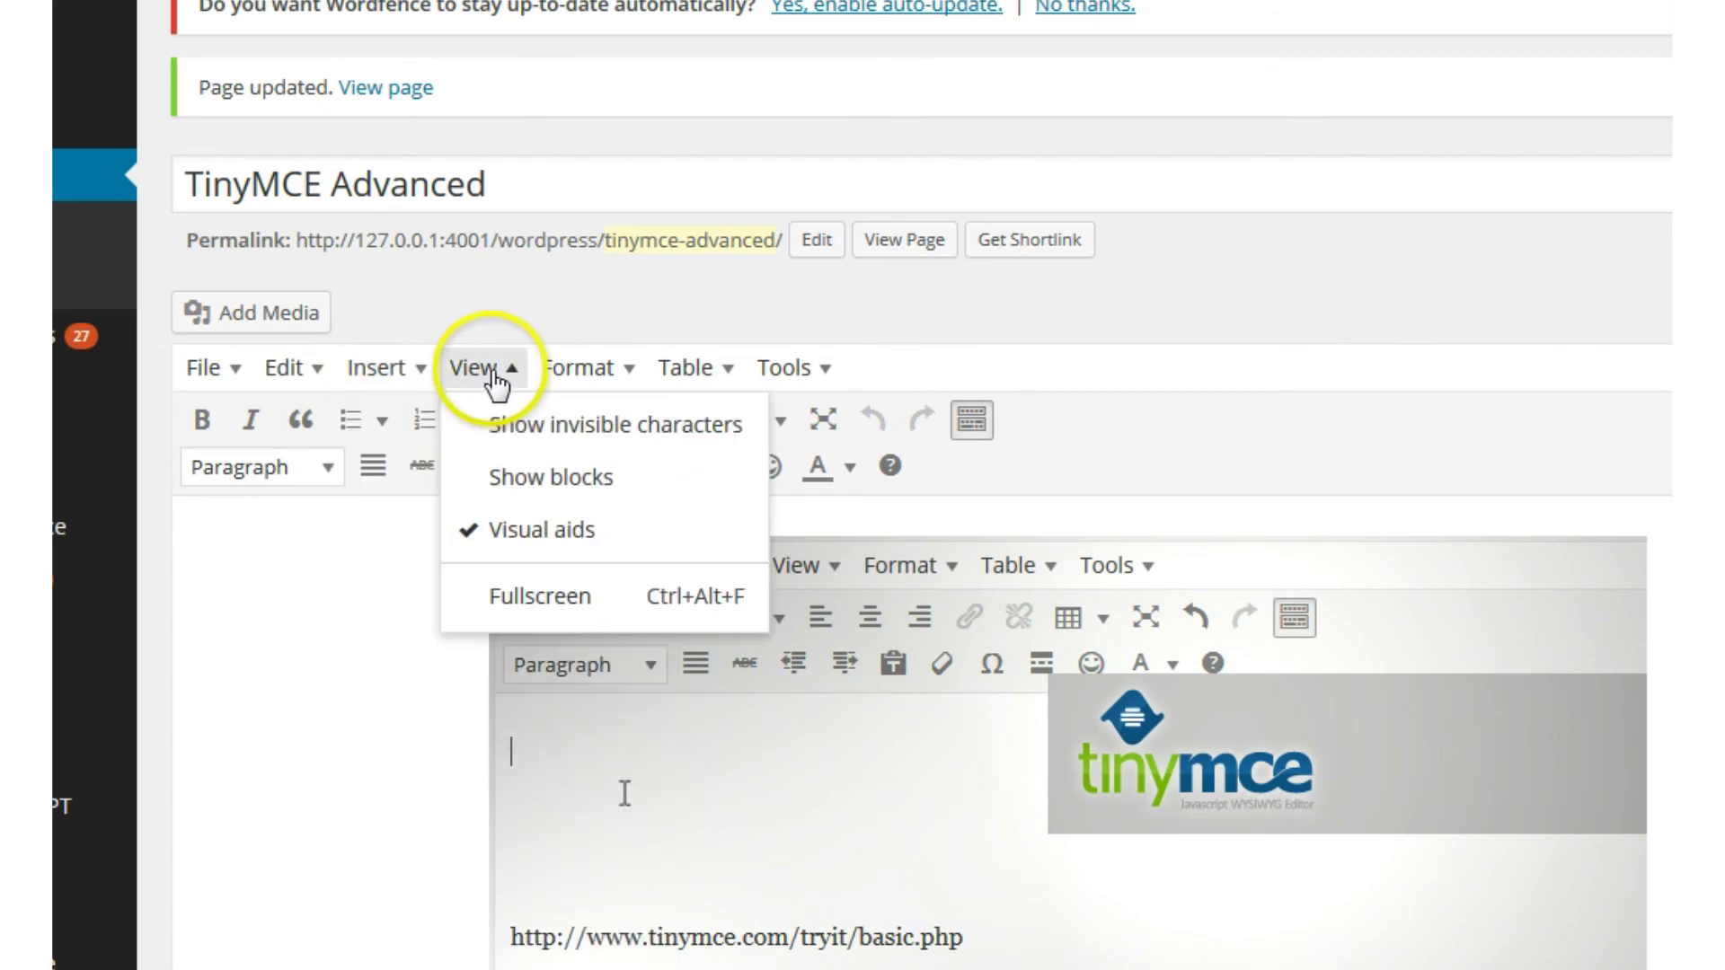
mouse_move(635, 387)
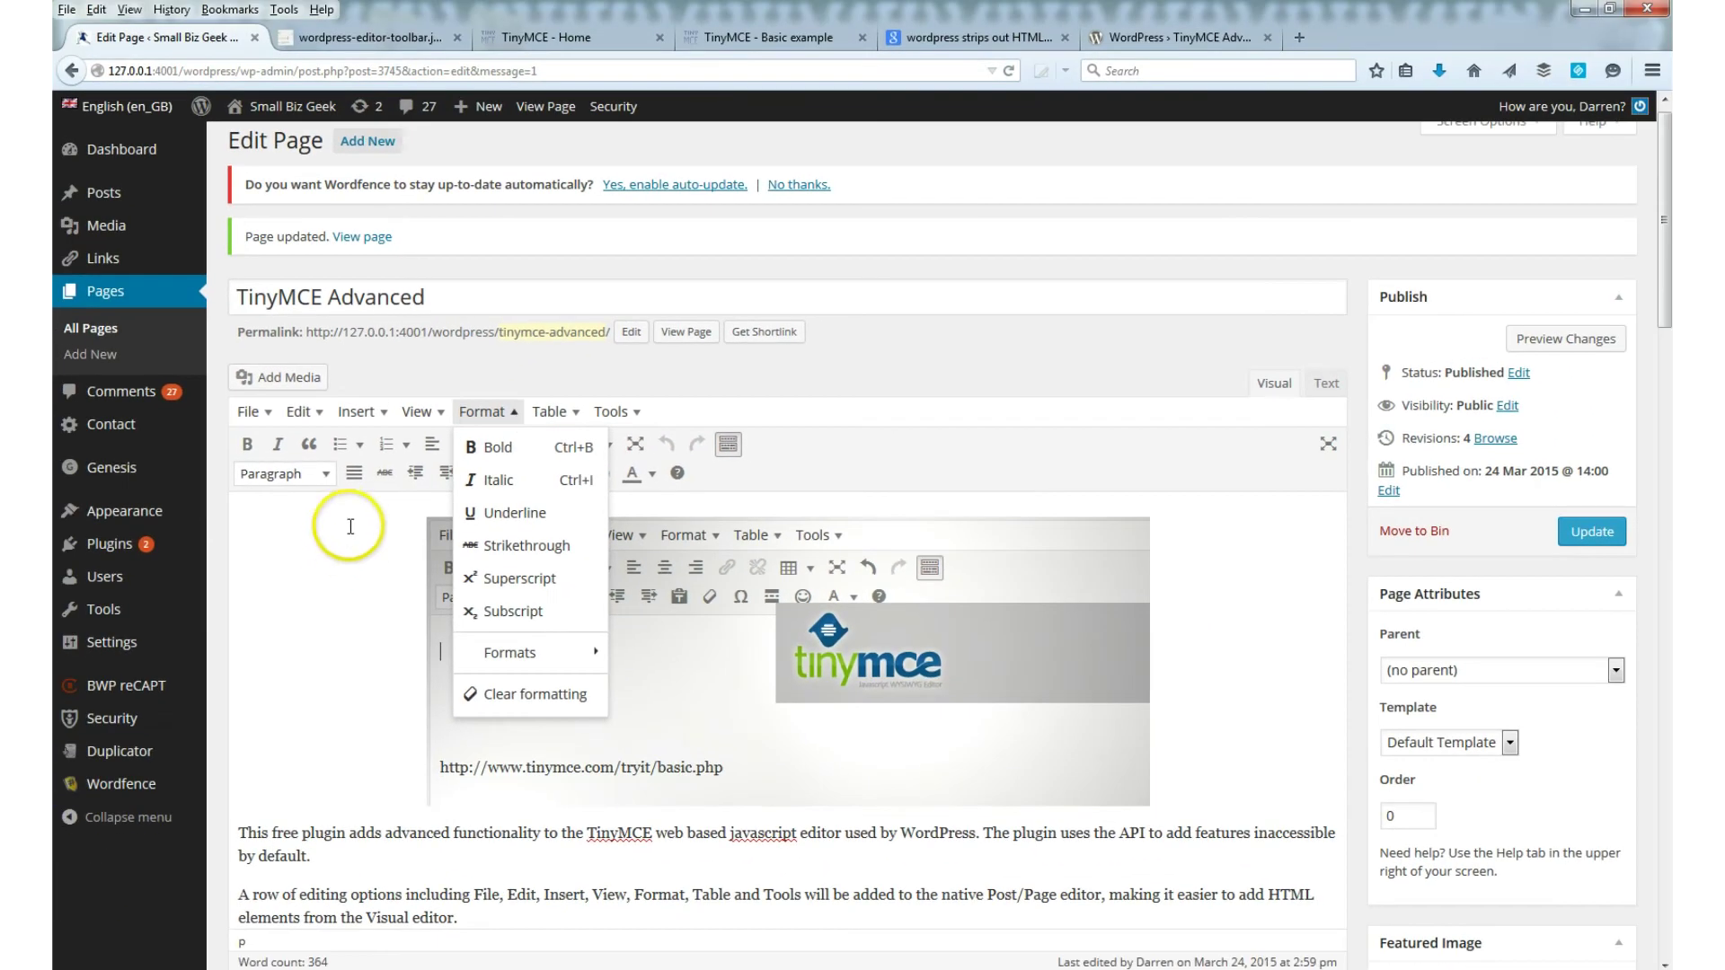
left_click(351, 526)
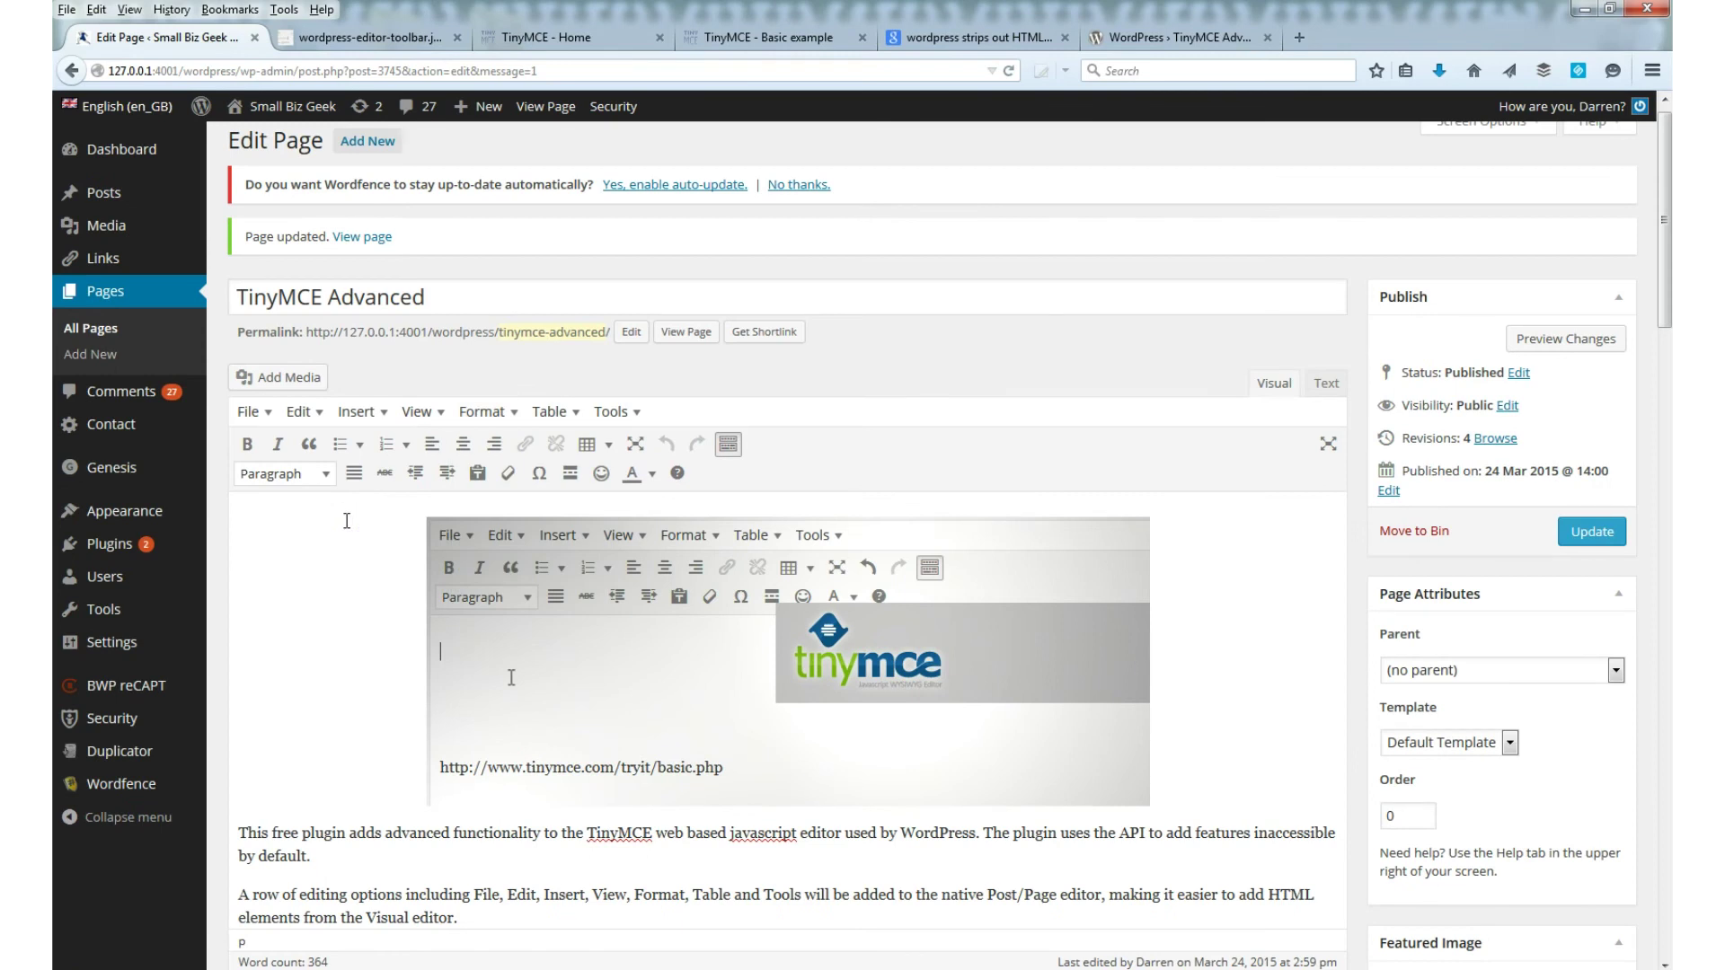
left_click(1328, 384)
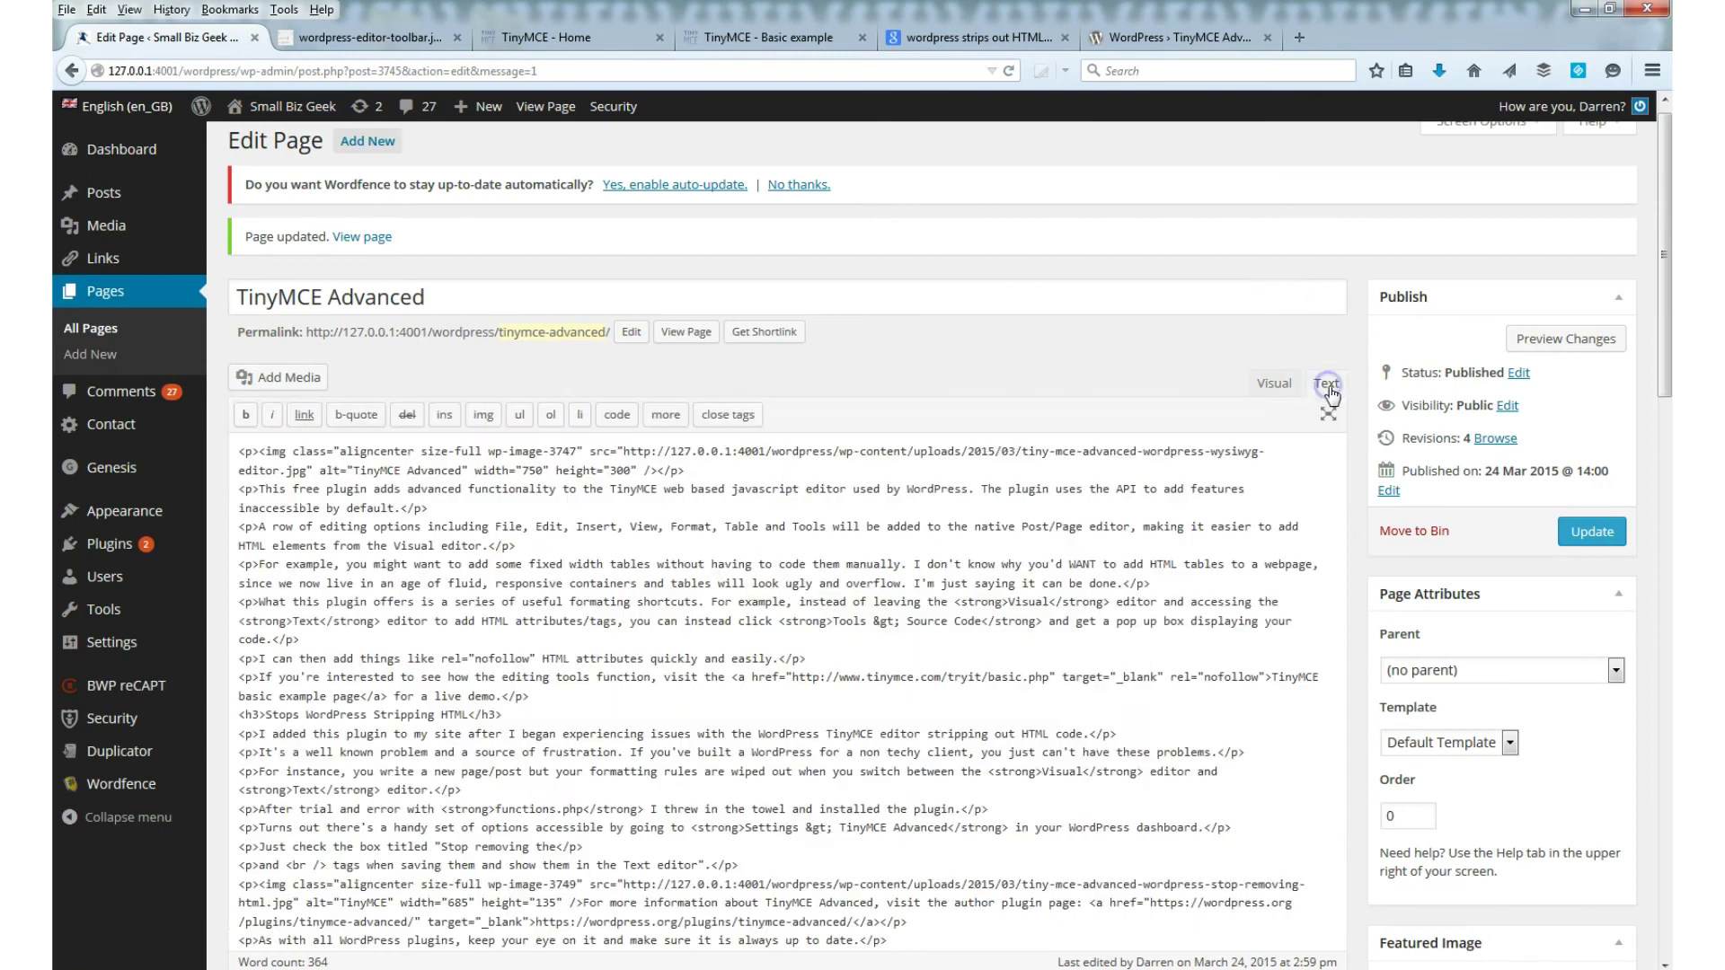
left_click(1271, 384)
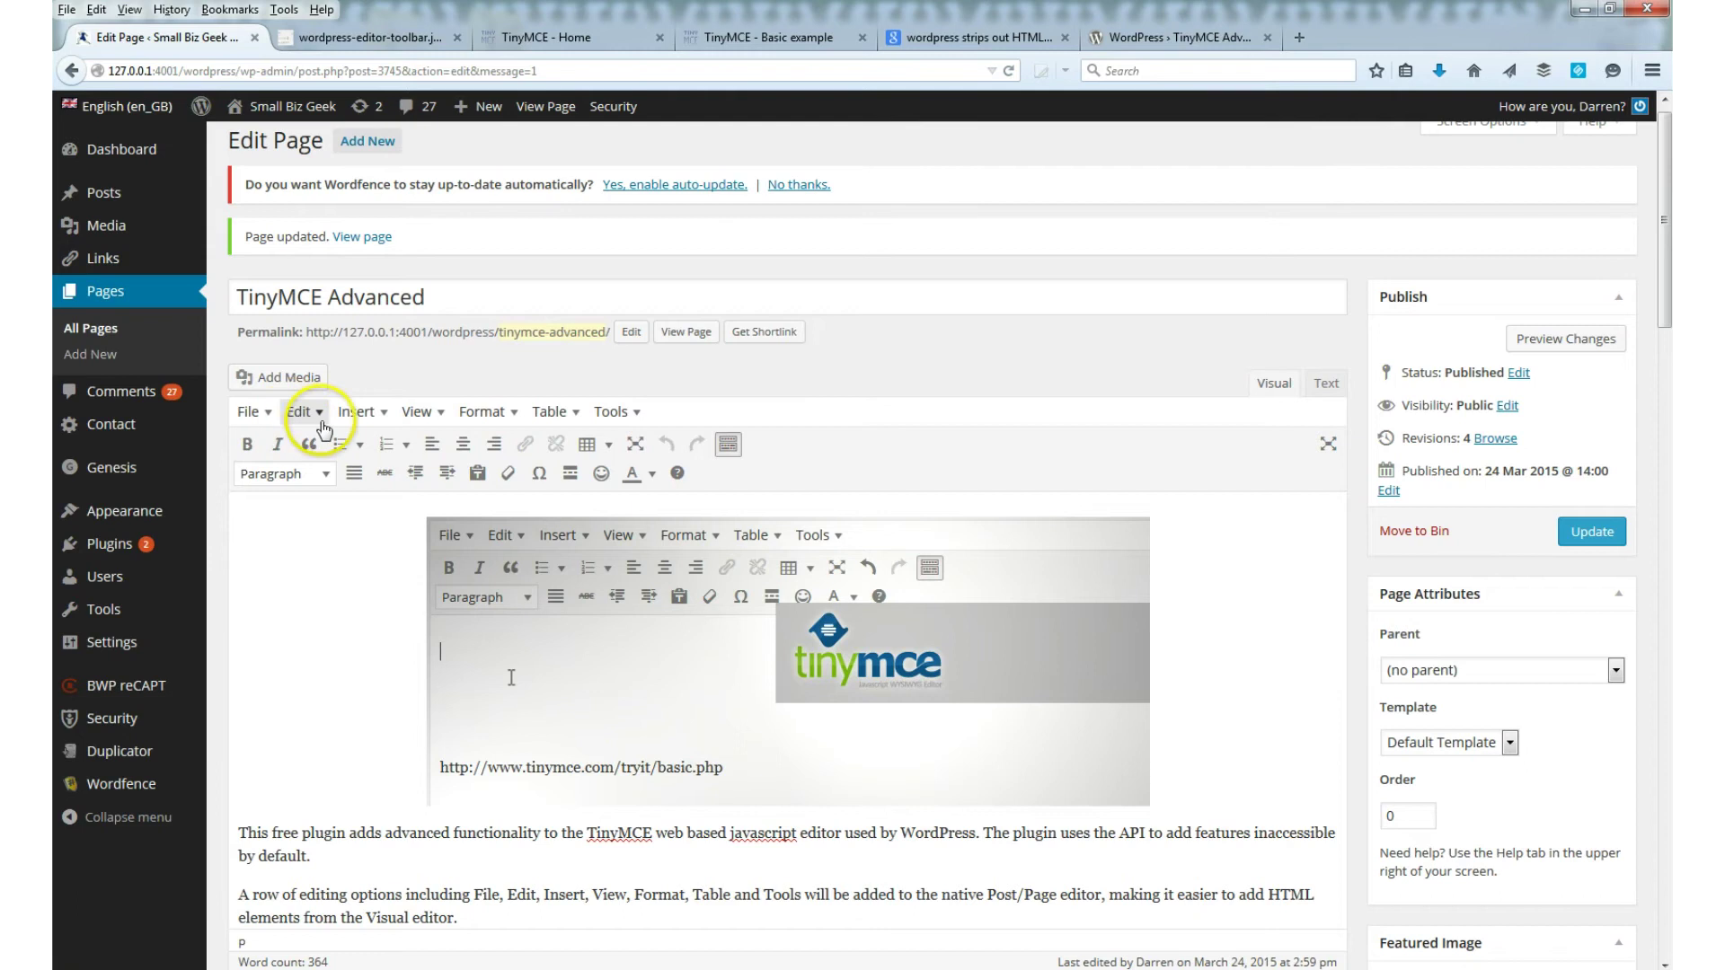
left_click(269, 415)
left_click(271, 417)
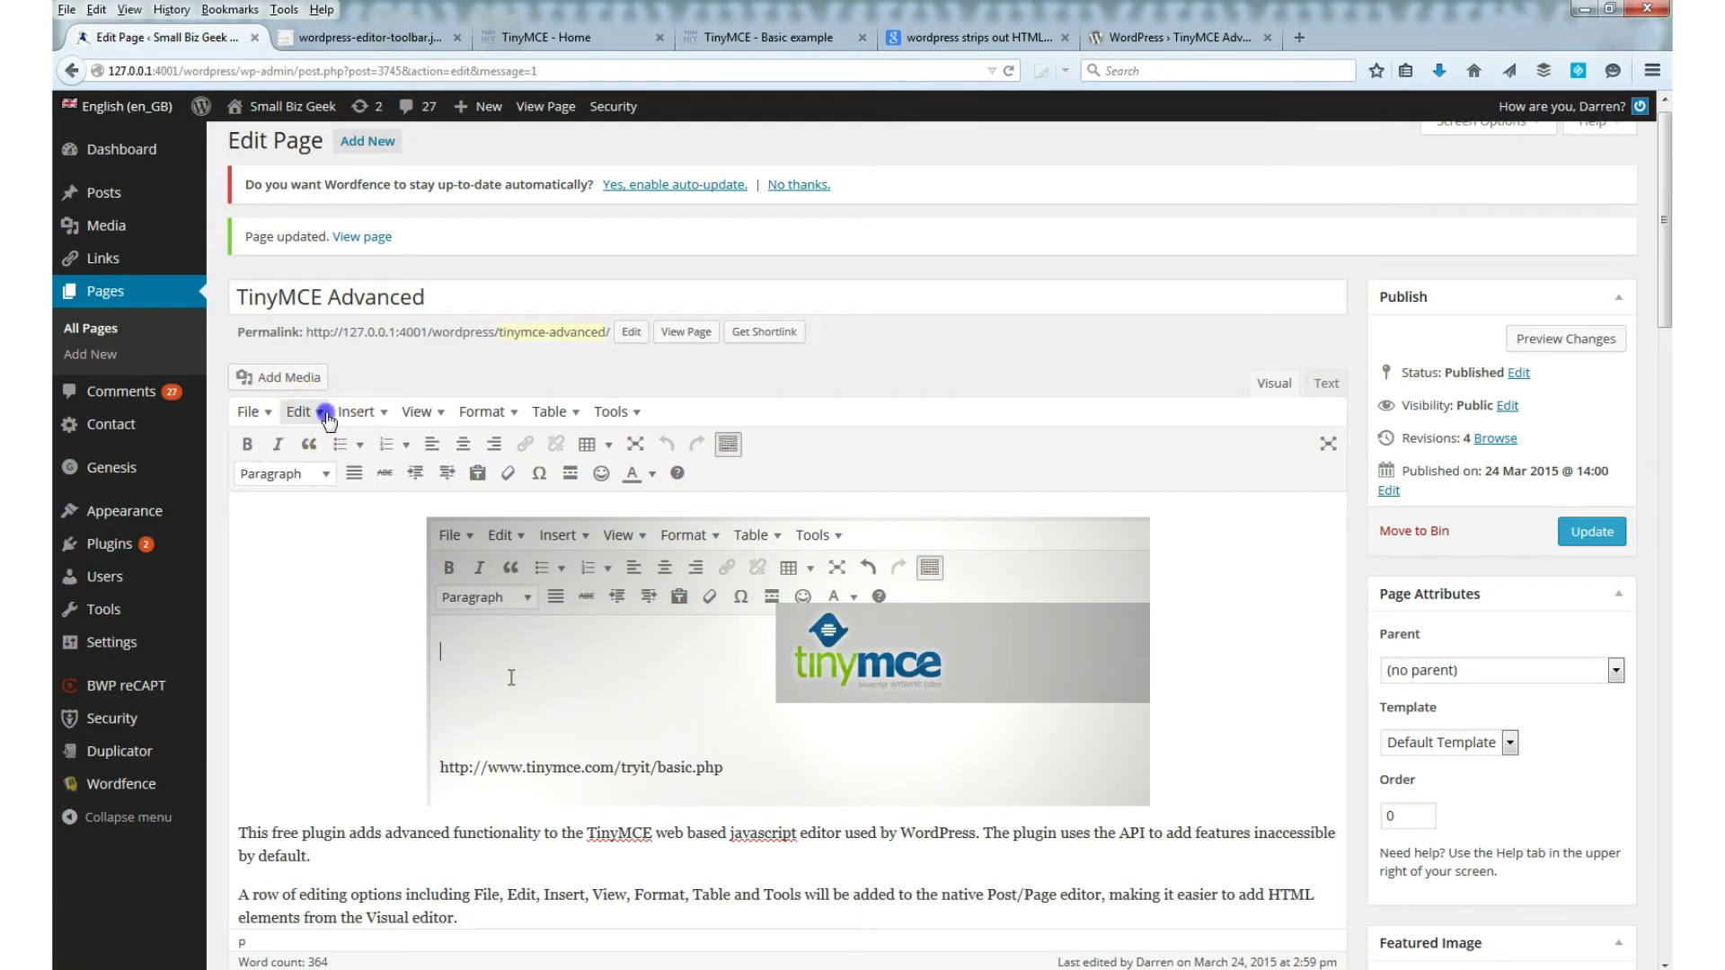
left_click(322, 415)
left_click(321, 415)
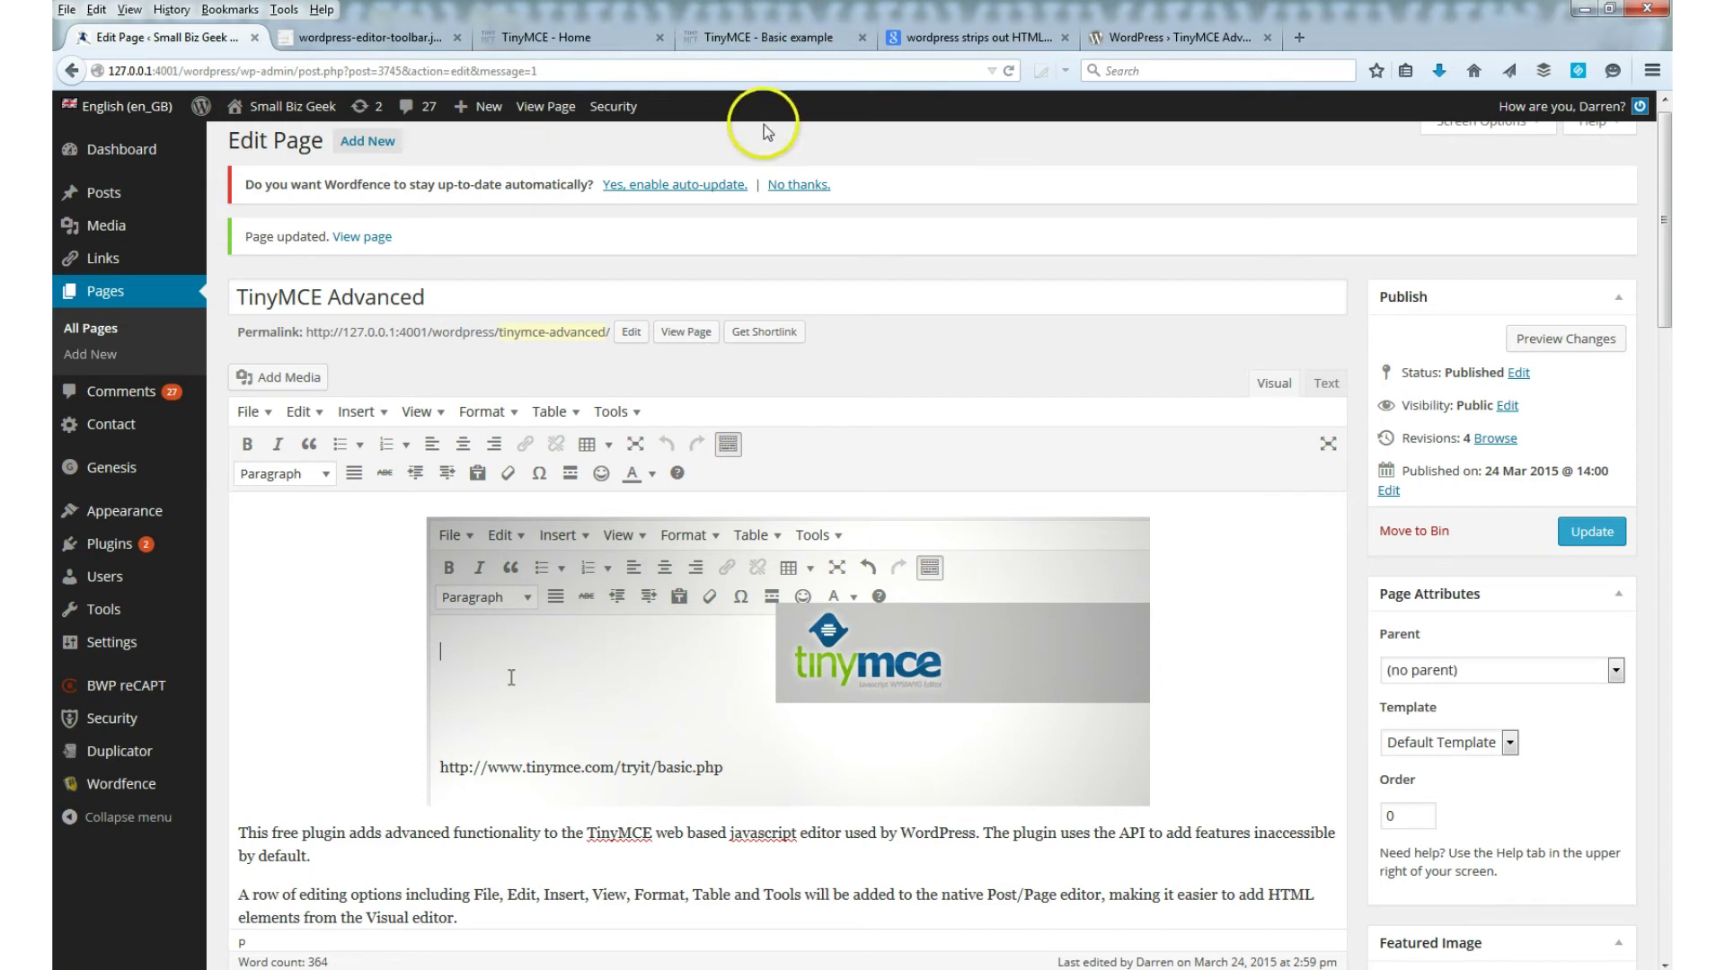
Compare the page content in the raw HTML view and the visual editing view.
left_click(1324, 386)
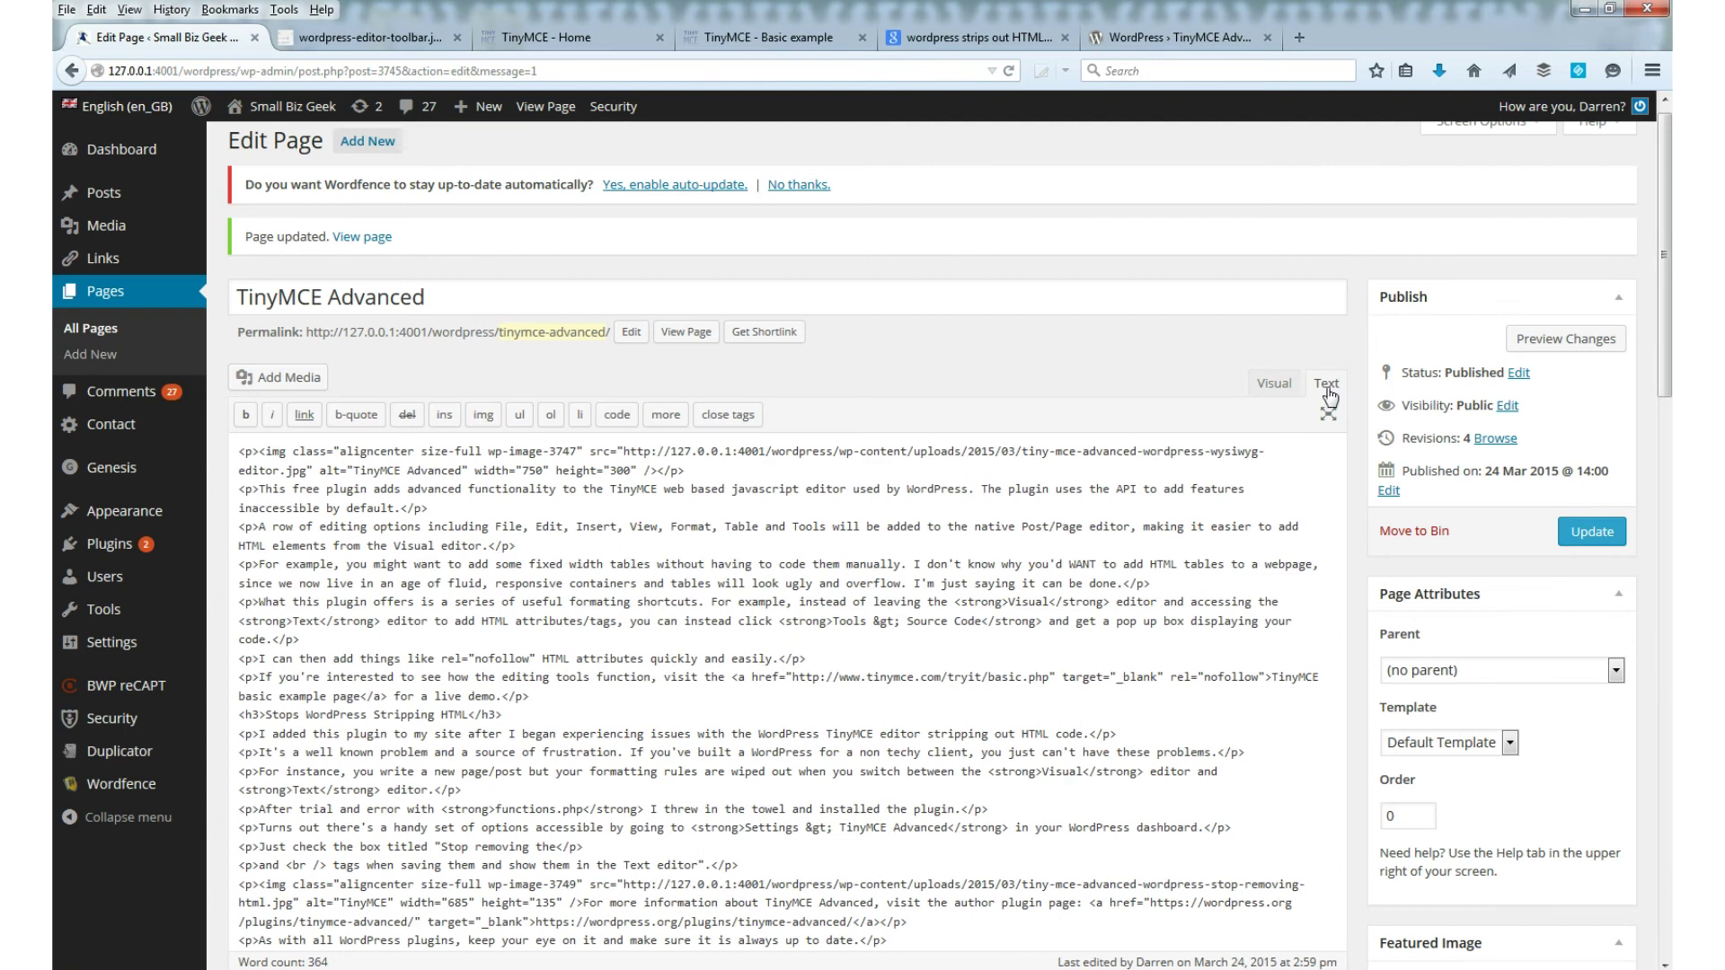
left_click(1275, 385)
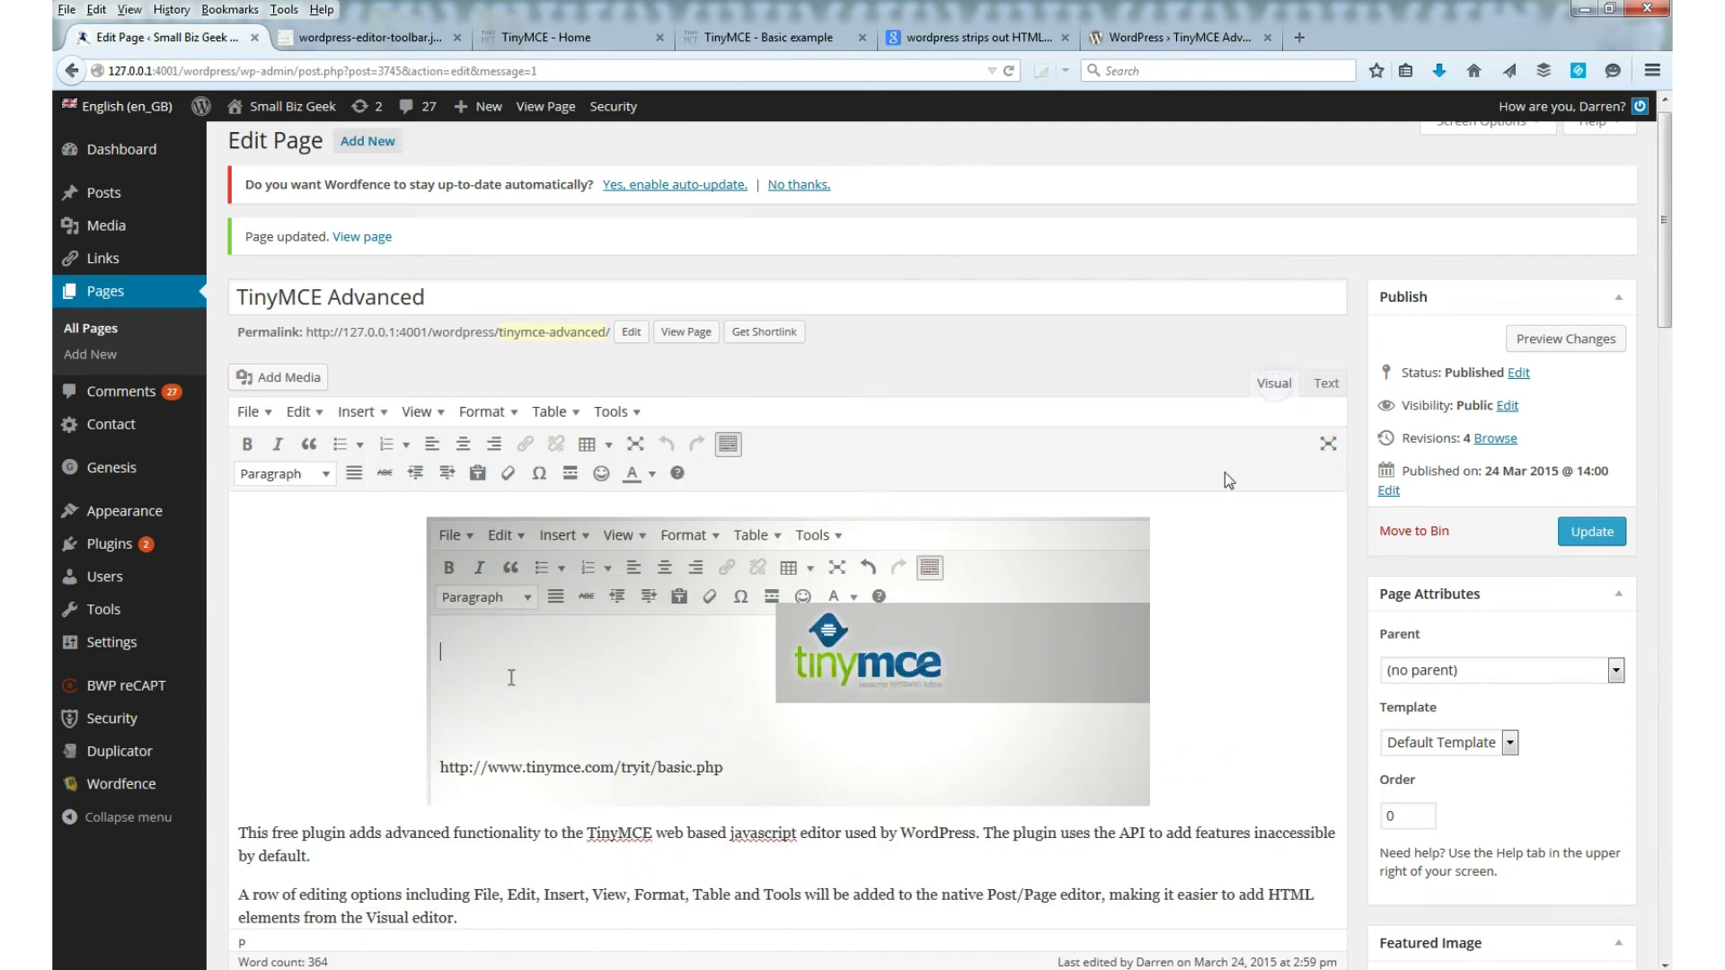
left_click(1144, 509)
left_click(1118, 517)
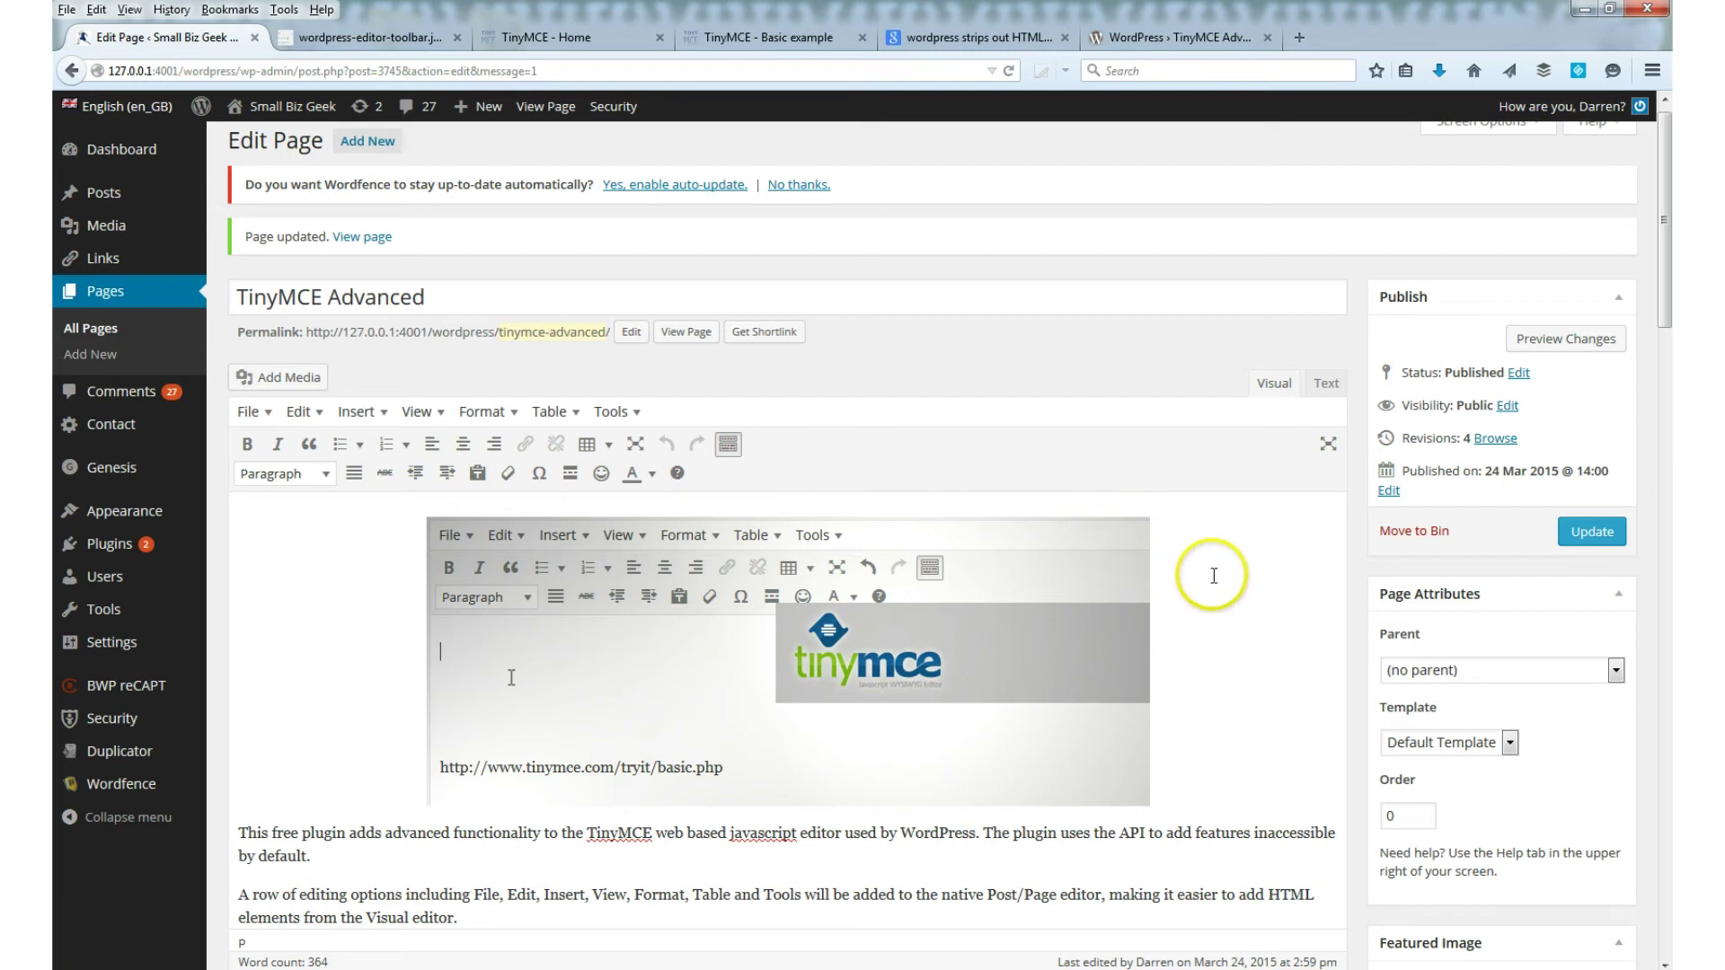
left_click_drag(1664, 242, 1666, 429)
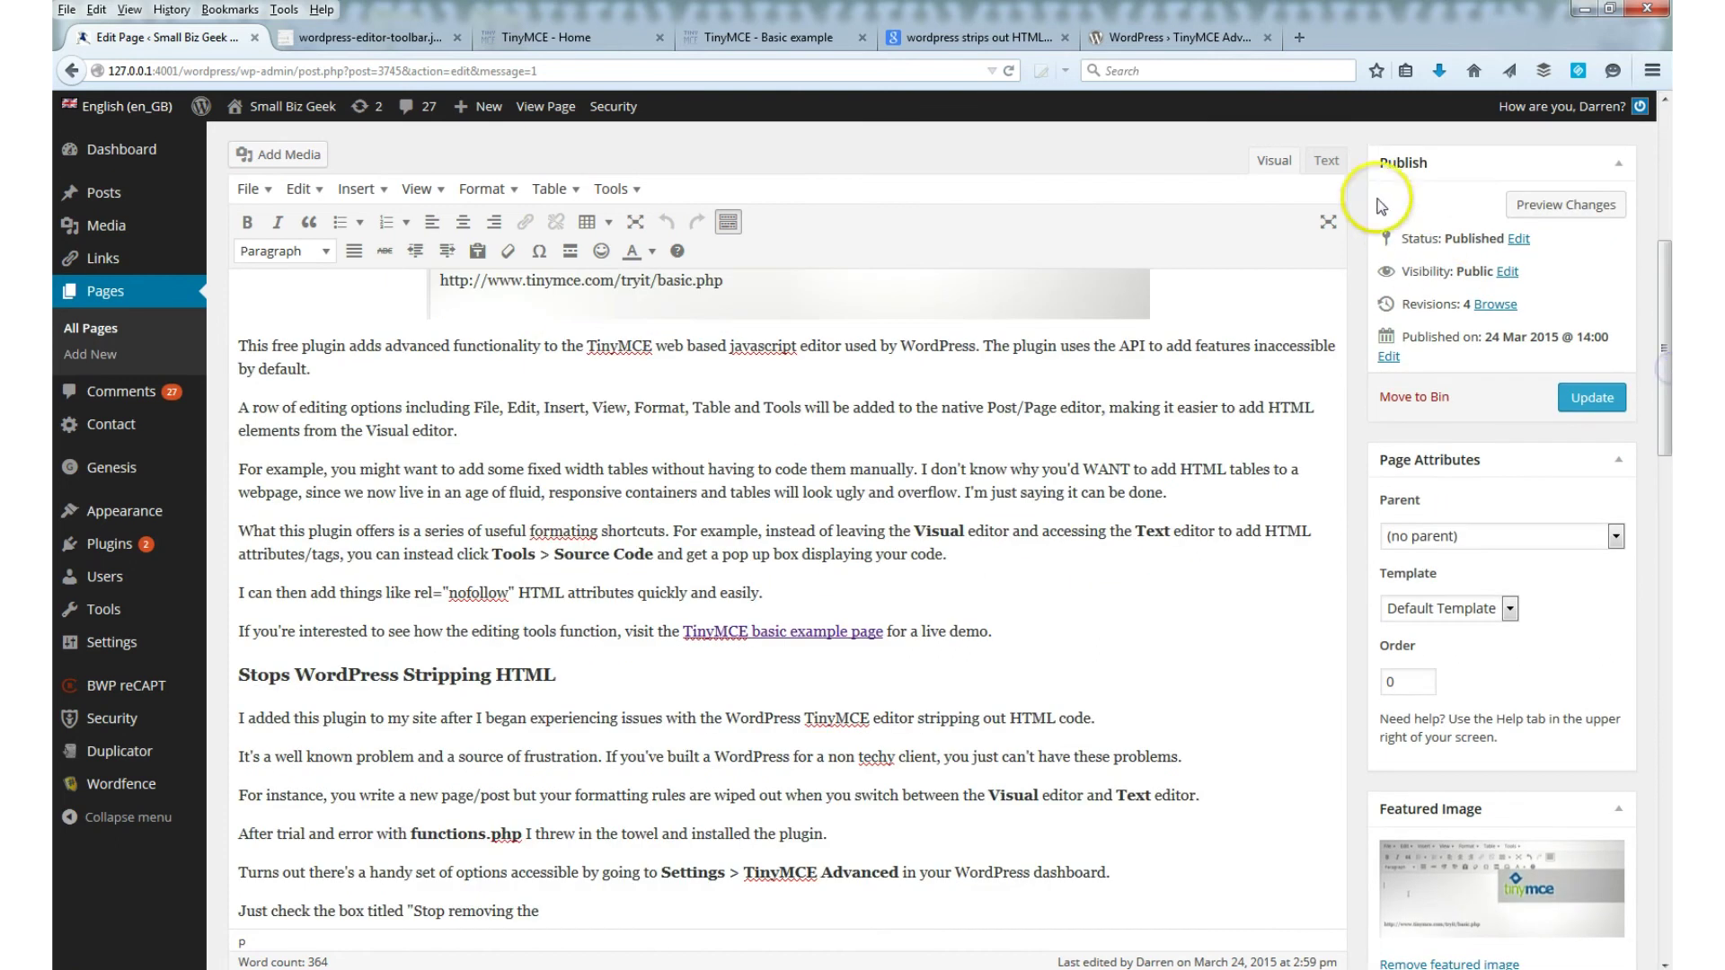
Recheck the HTML view, read the 'wordpress strips out HTML' results, and return to WordPress.
left_click(1324, 164)
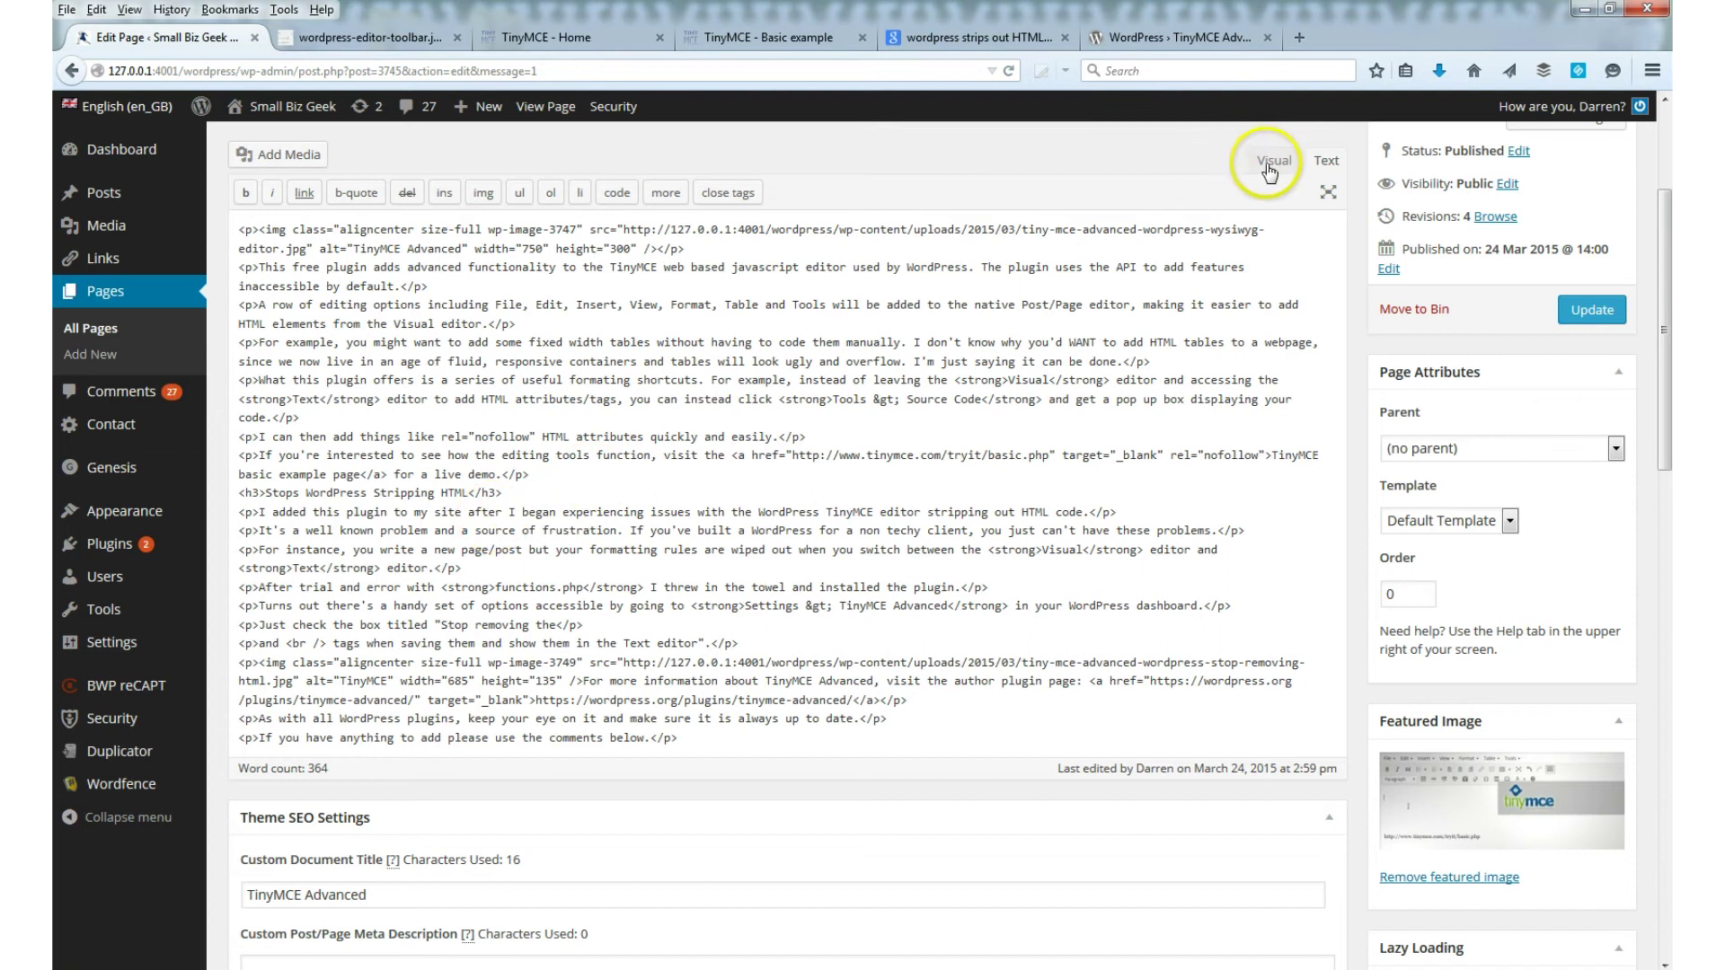
left_click(1271, 161)
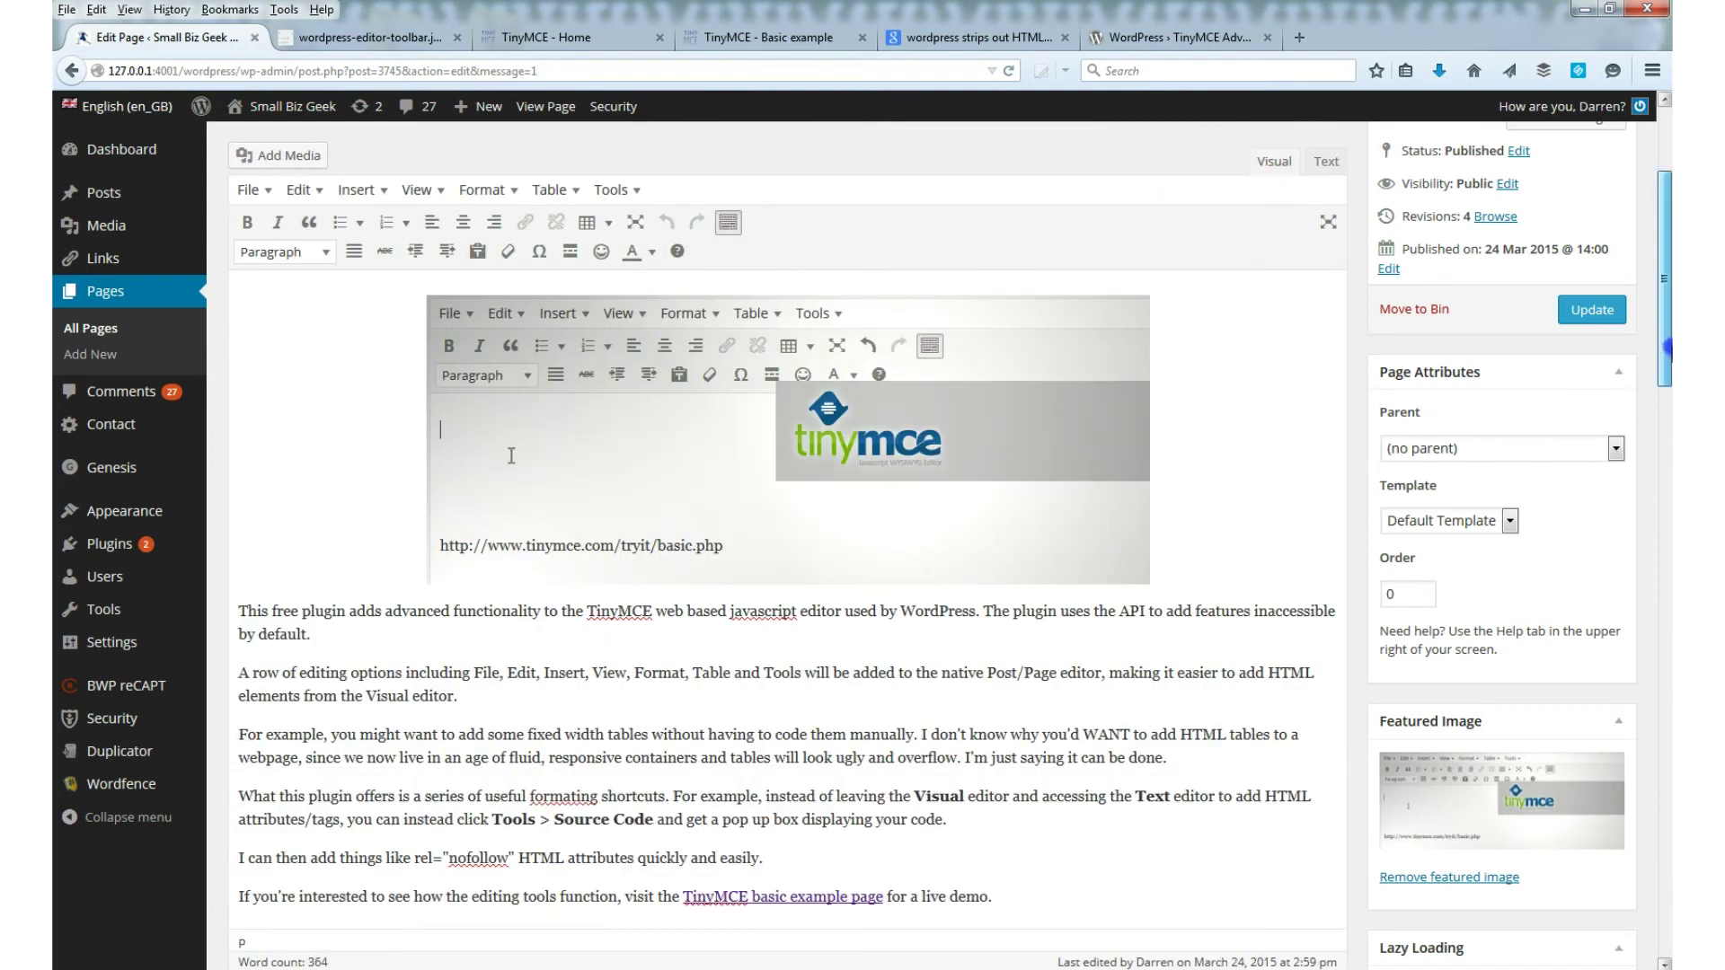
left_click_drag(1666, 345, 1669, 406)
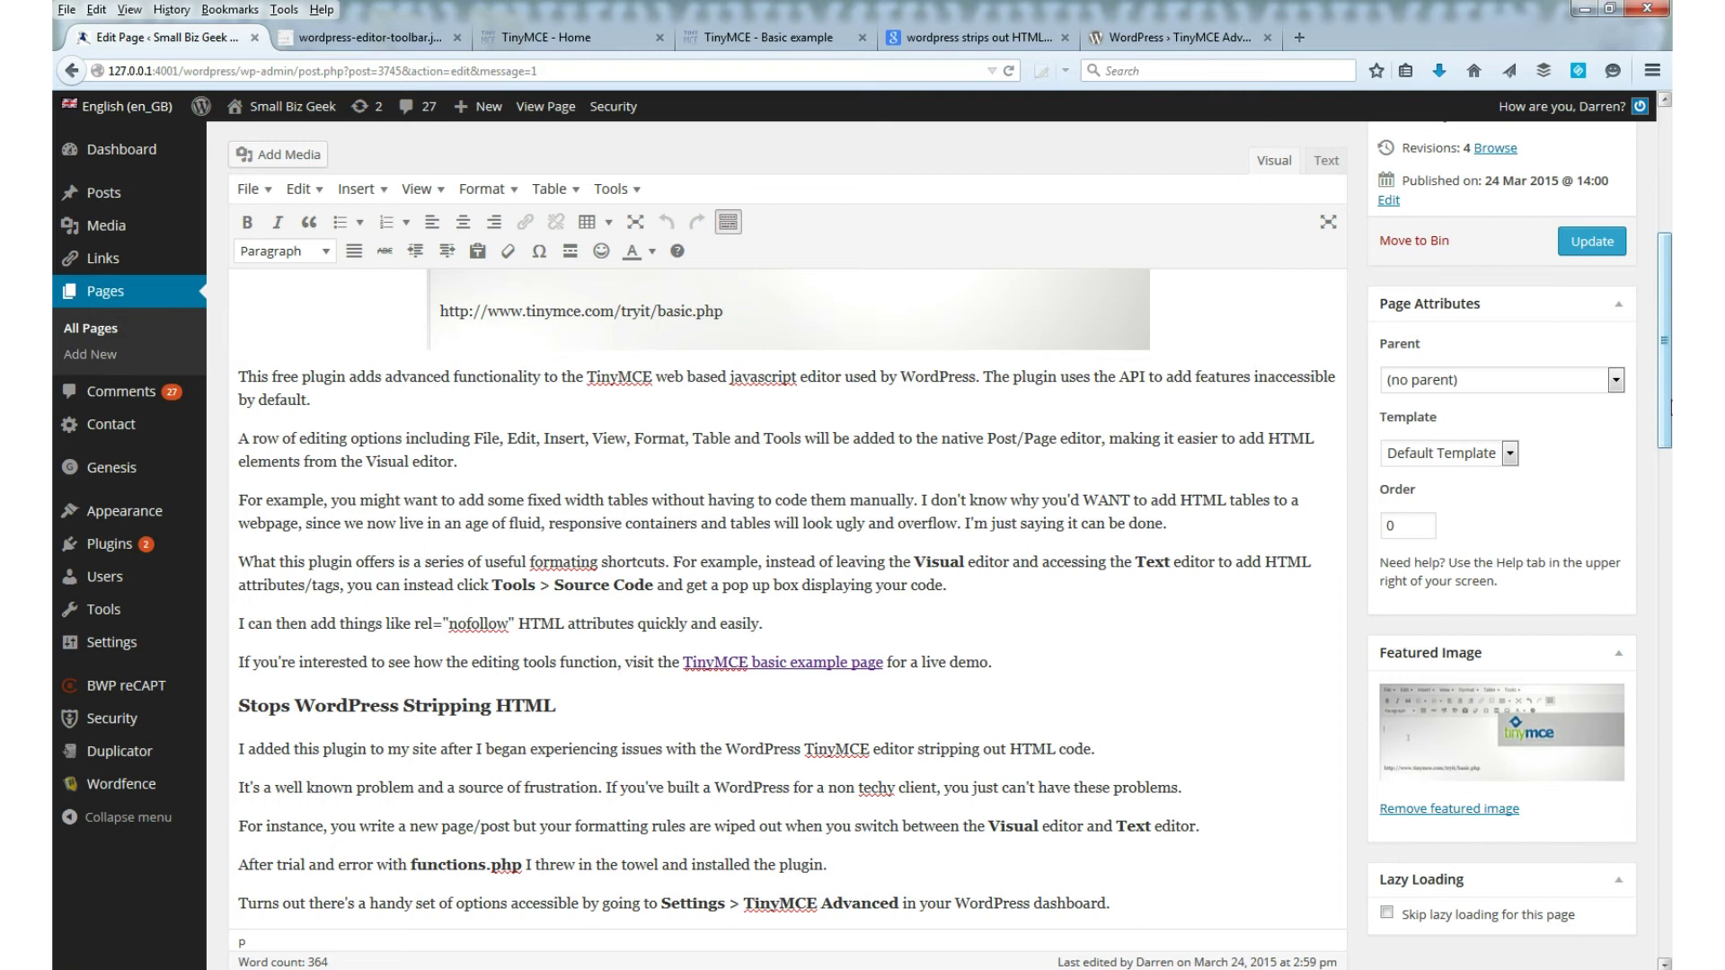
left_click(943, 37)
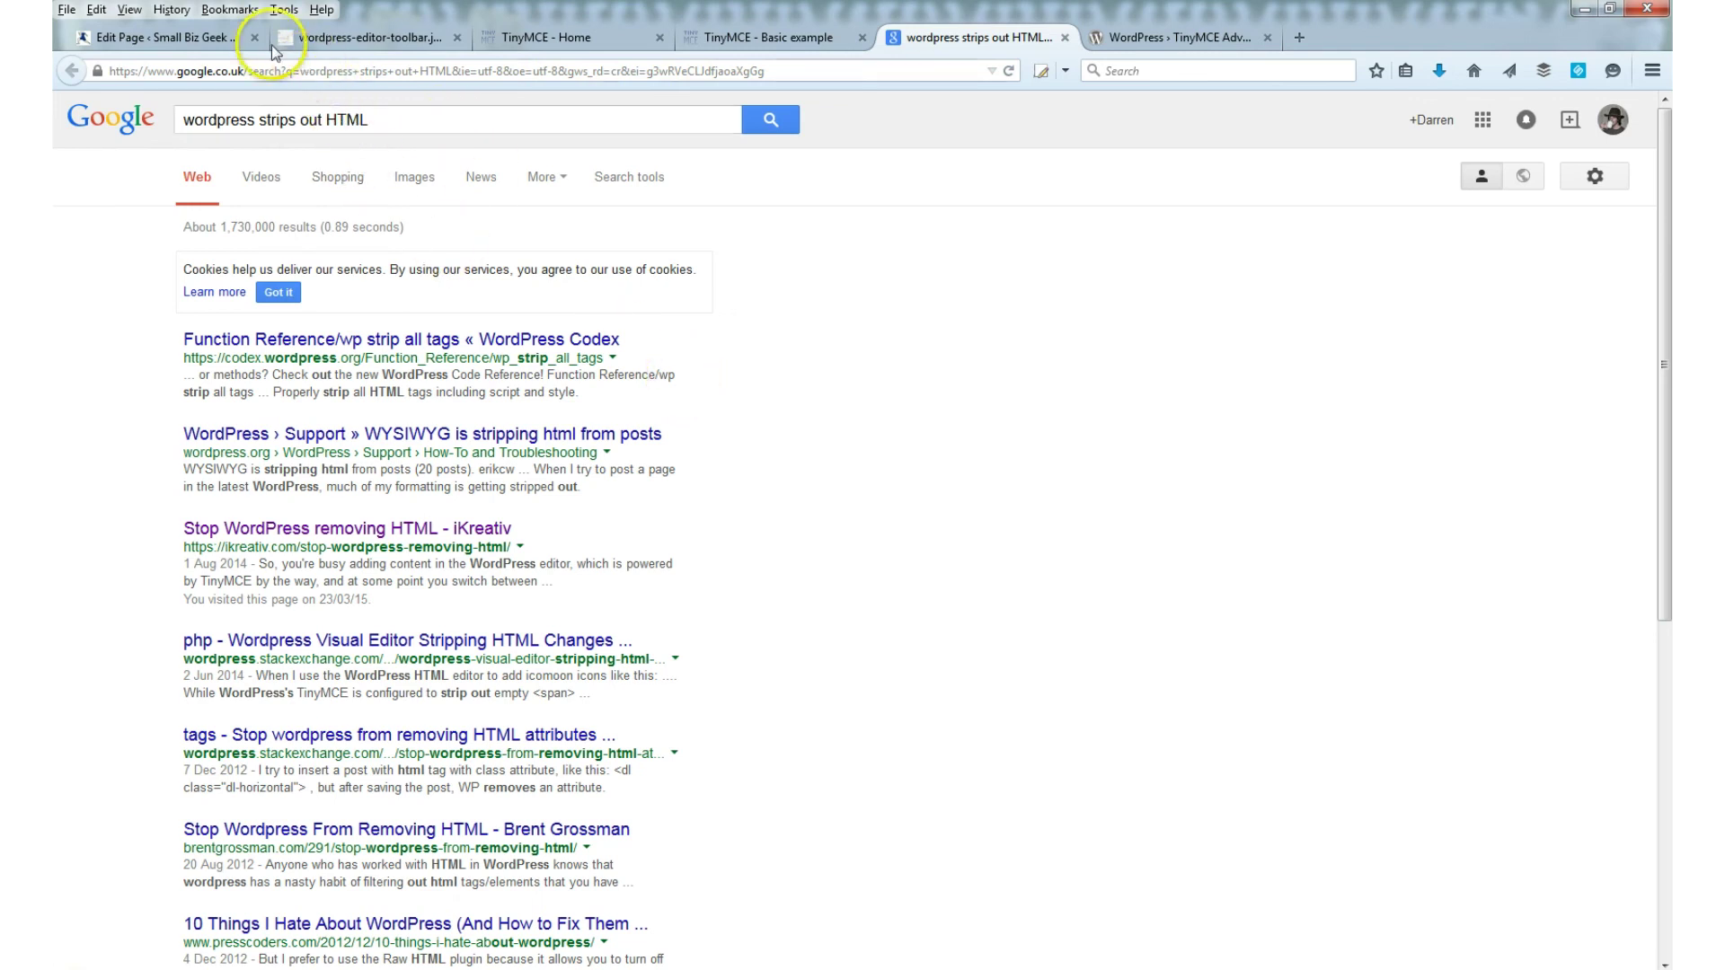
left_click(177, 43)
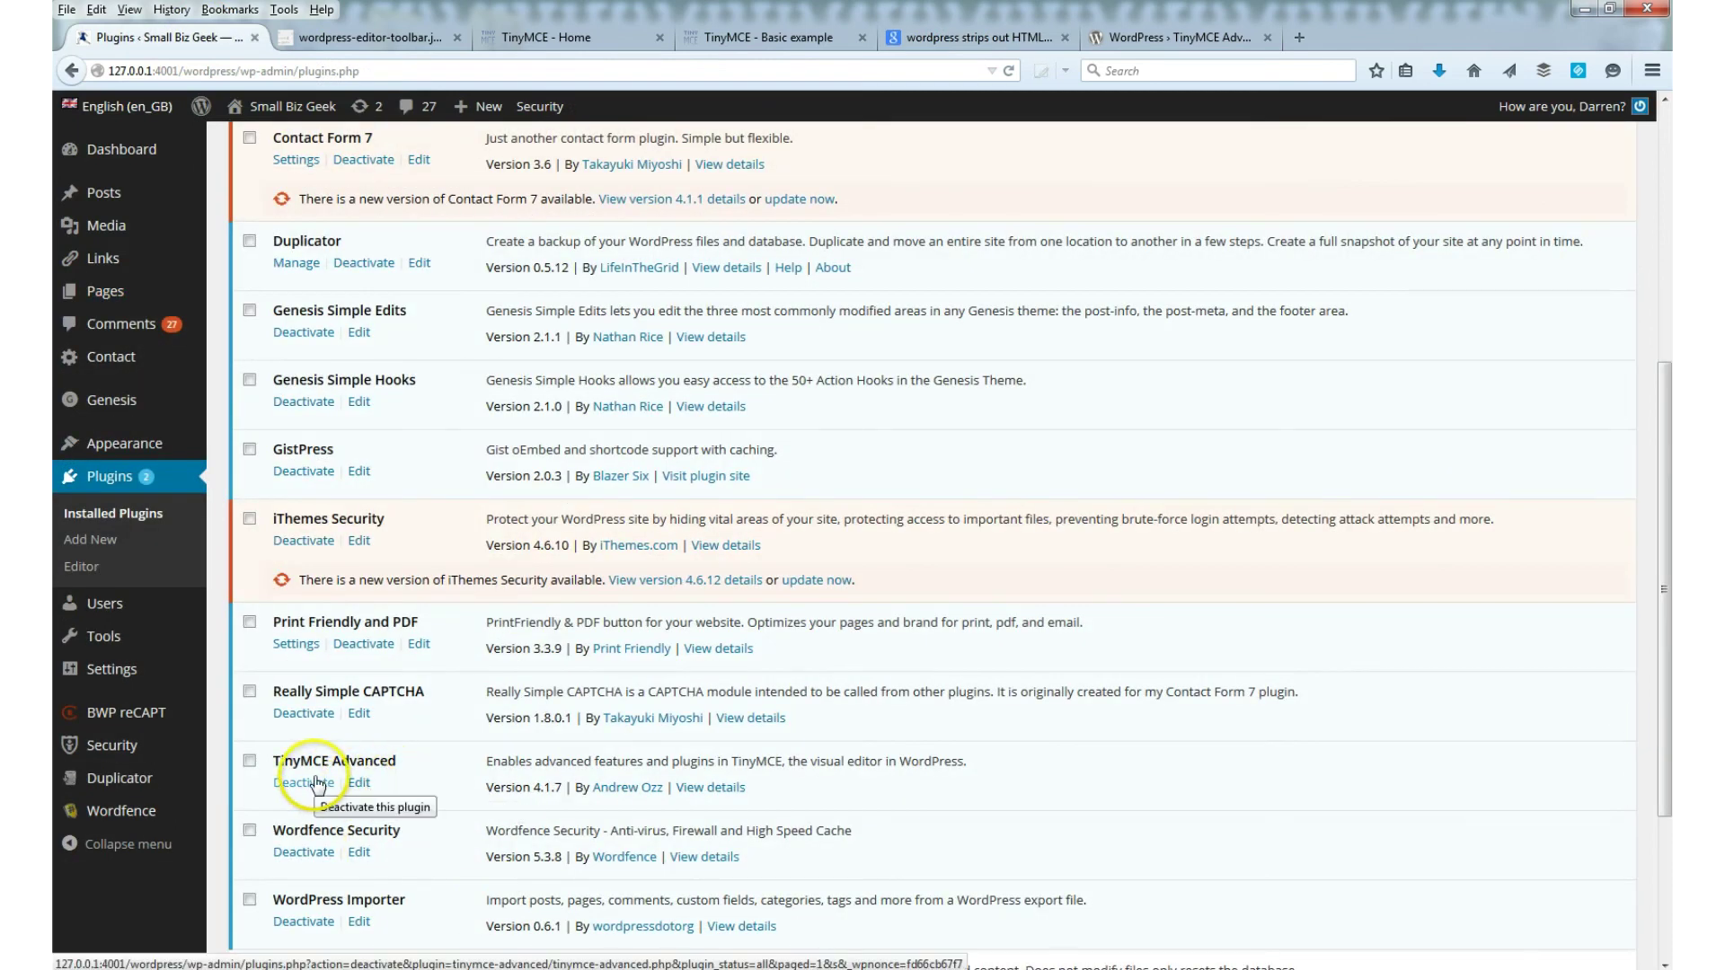
Glance at the TinyMCE Advanced page on WordPress.org, then return to the installed plugins list.
left_click_drag(1662, 575, 1666, 261)
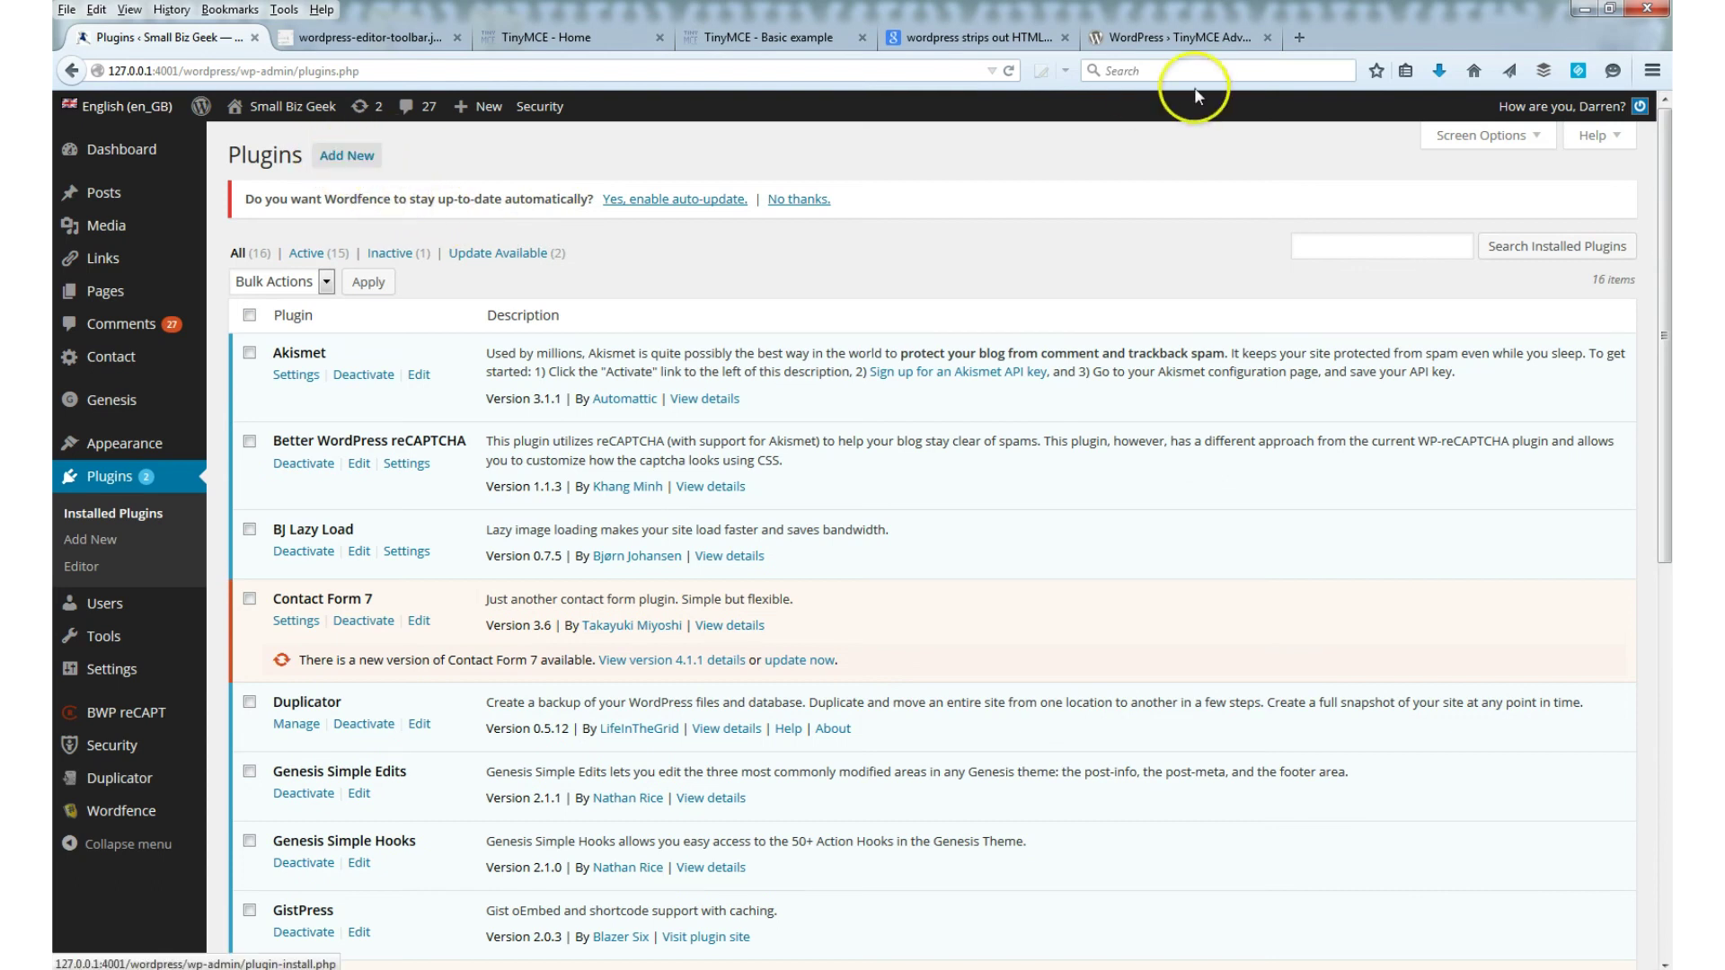
left_click(1173, 37)
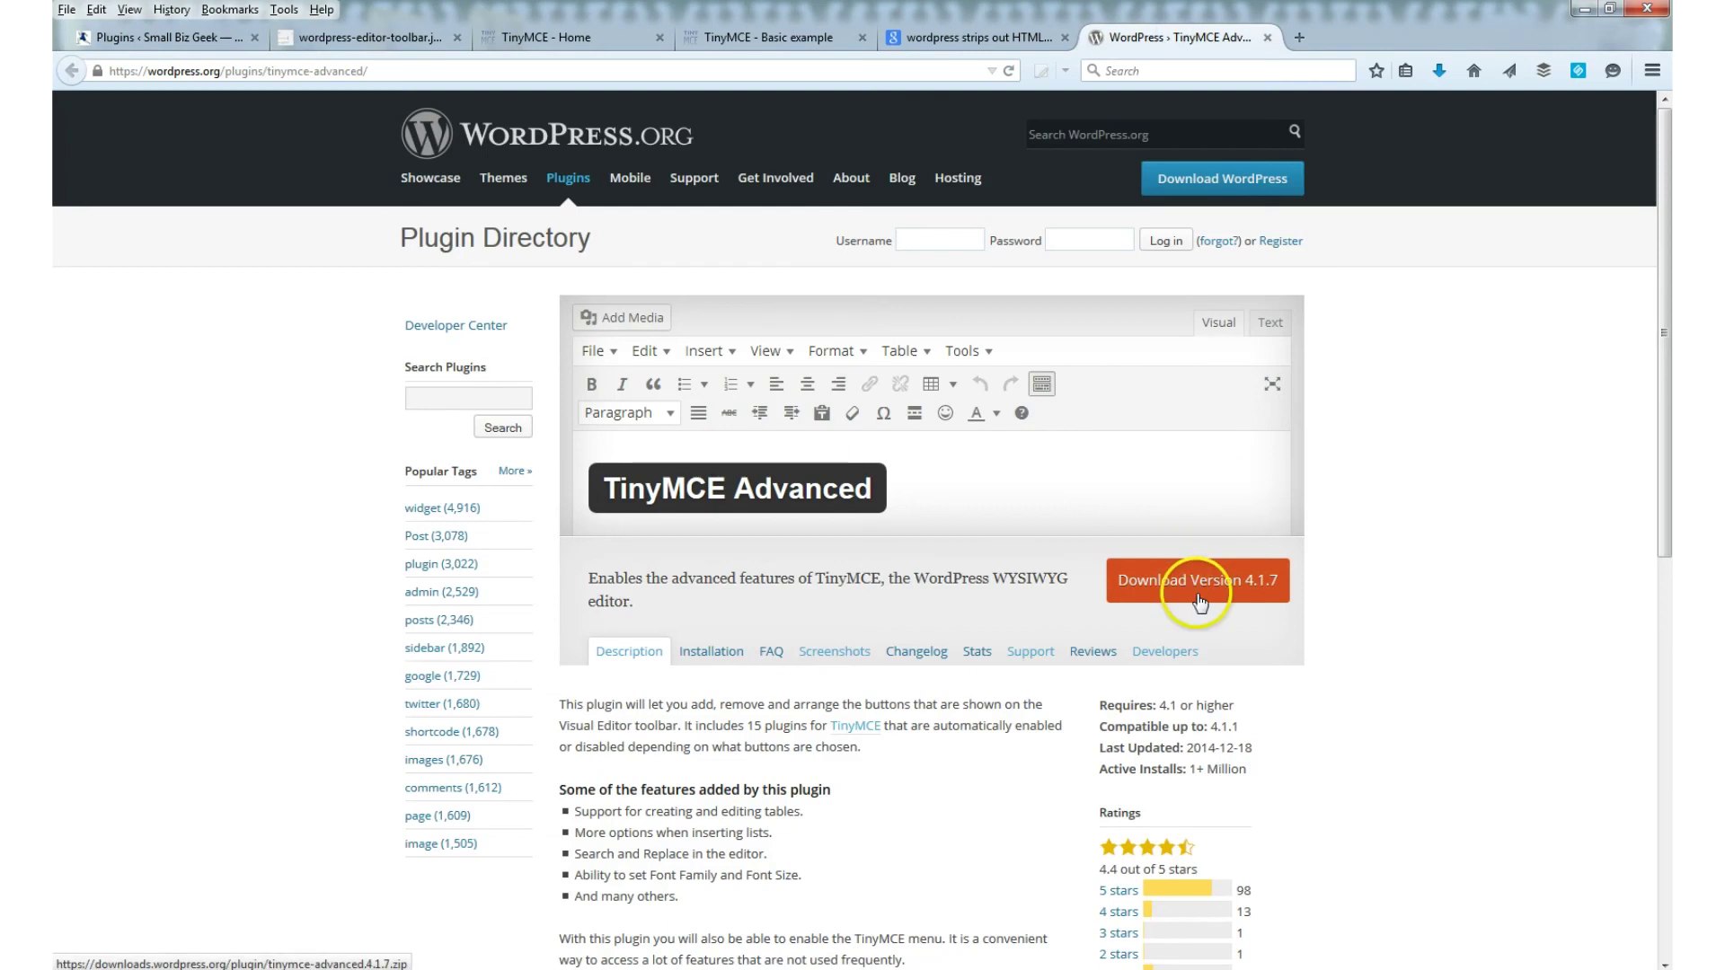
left_click(167, 47)
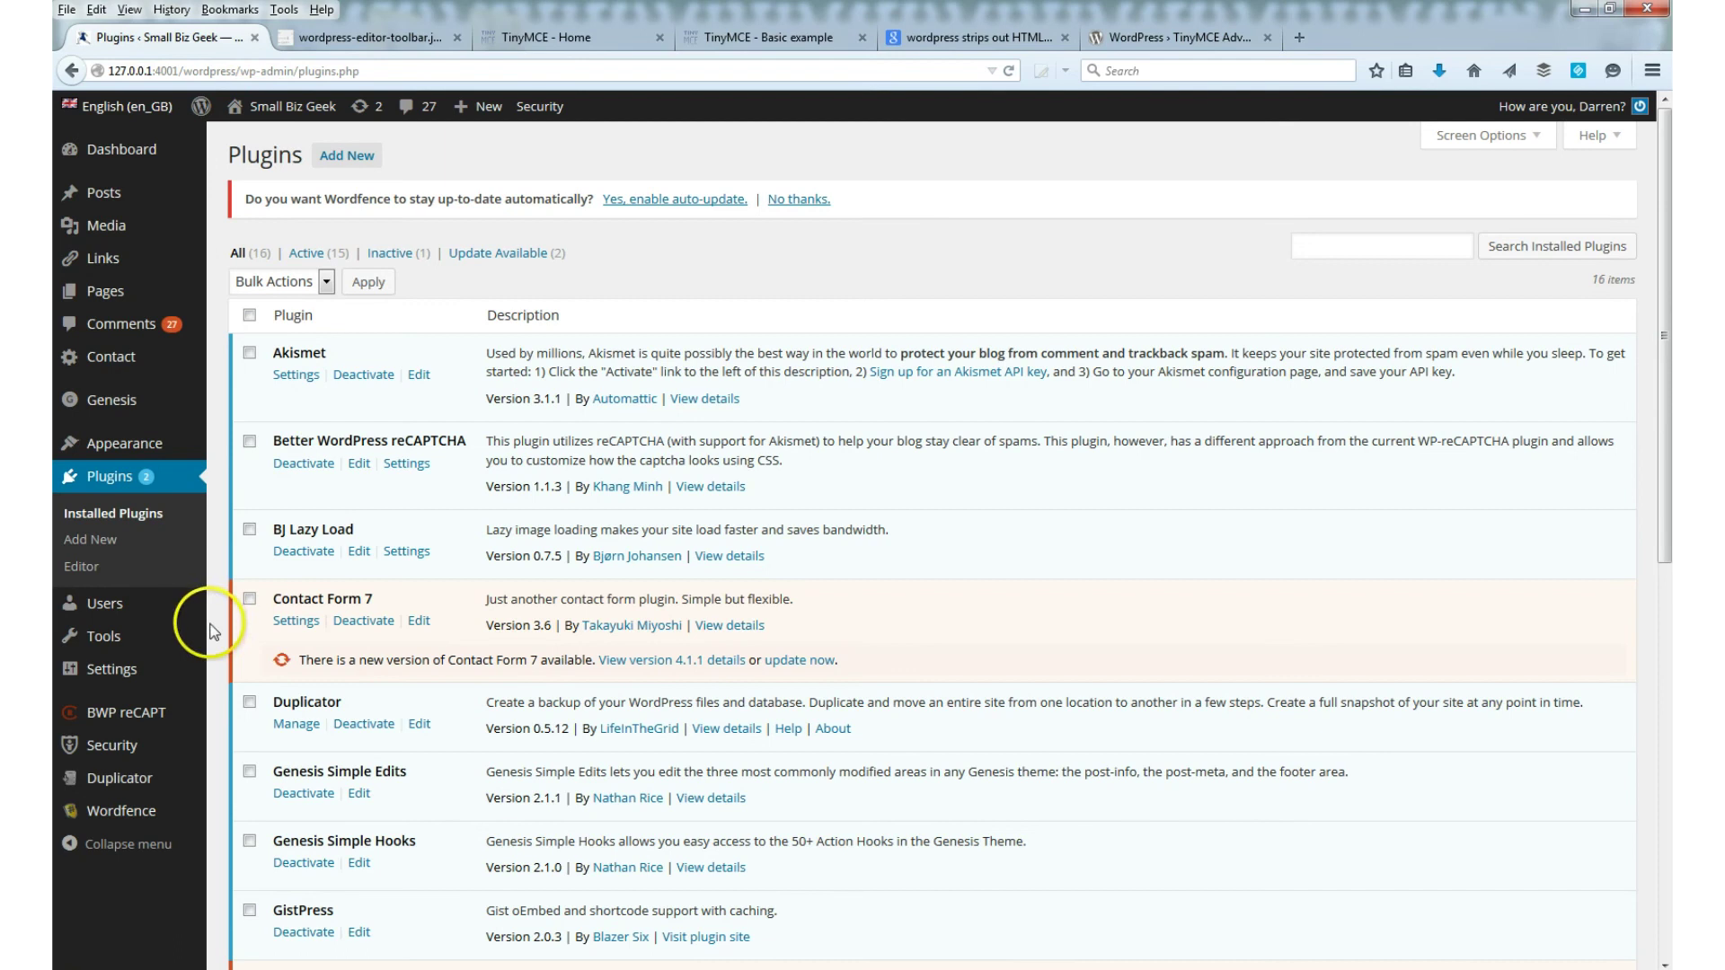
mouse_move(119, 678)
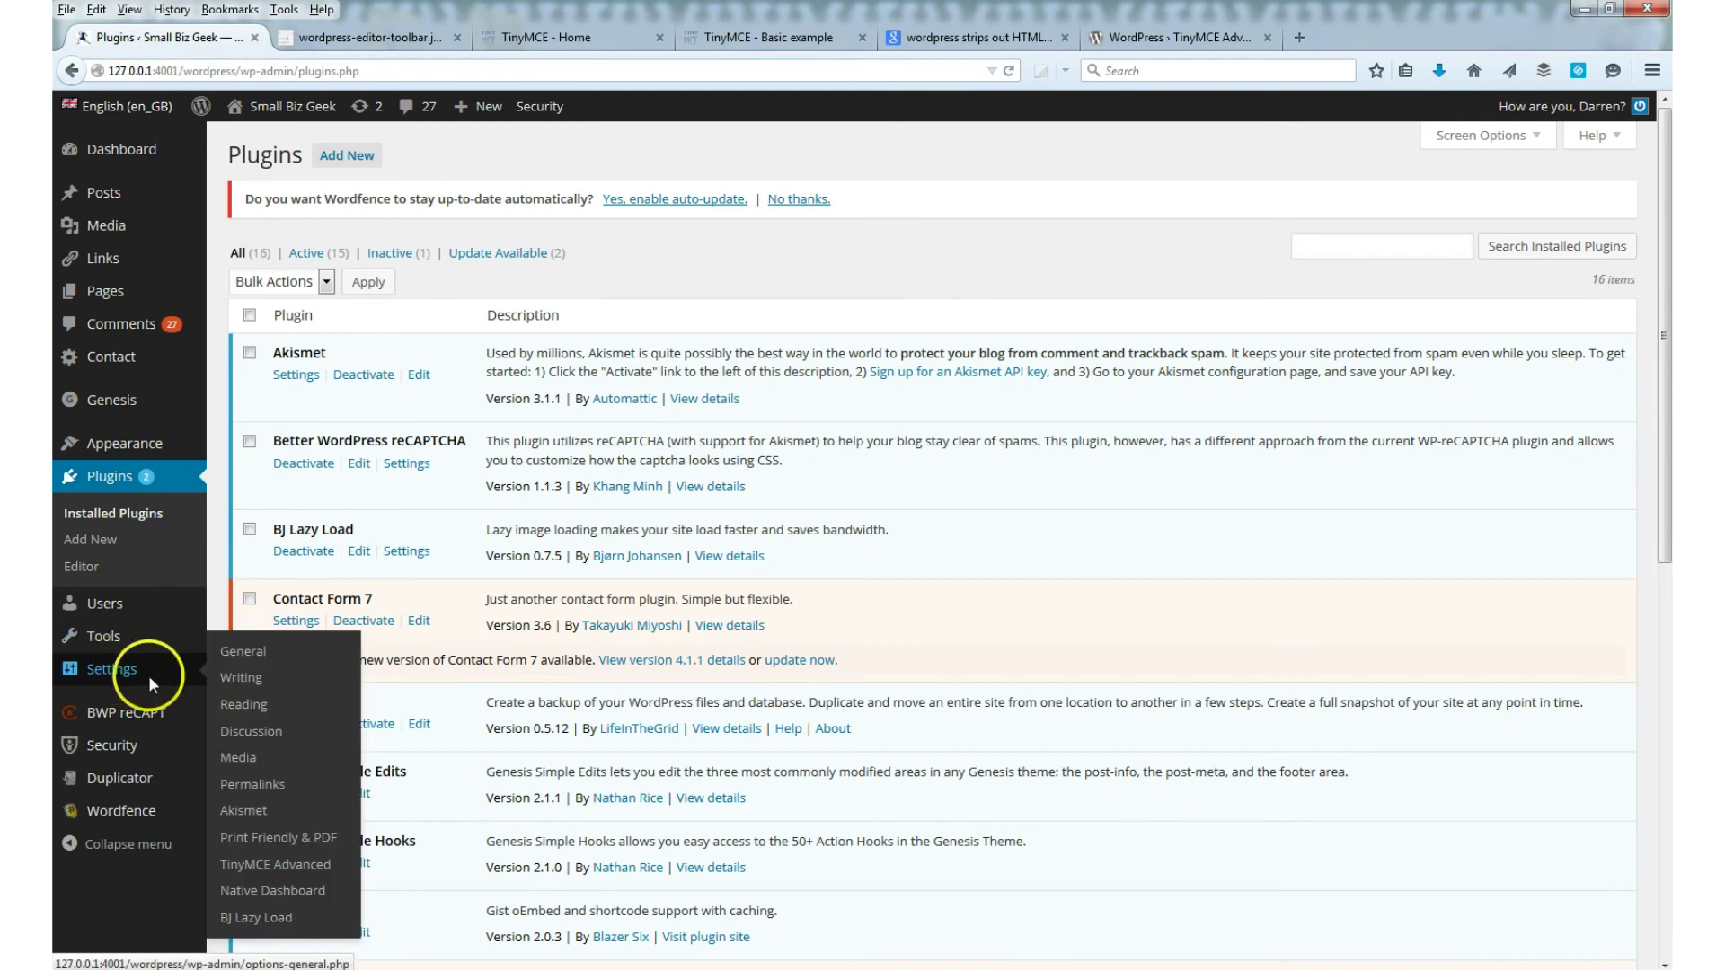
Review the TinyMCE Advanced settings down to Advanced Options, then switch to the TinyMCE demo.
left_click(280, 867)
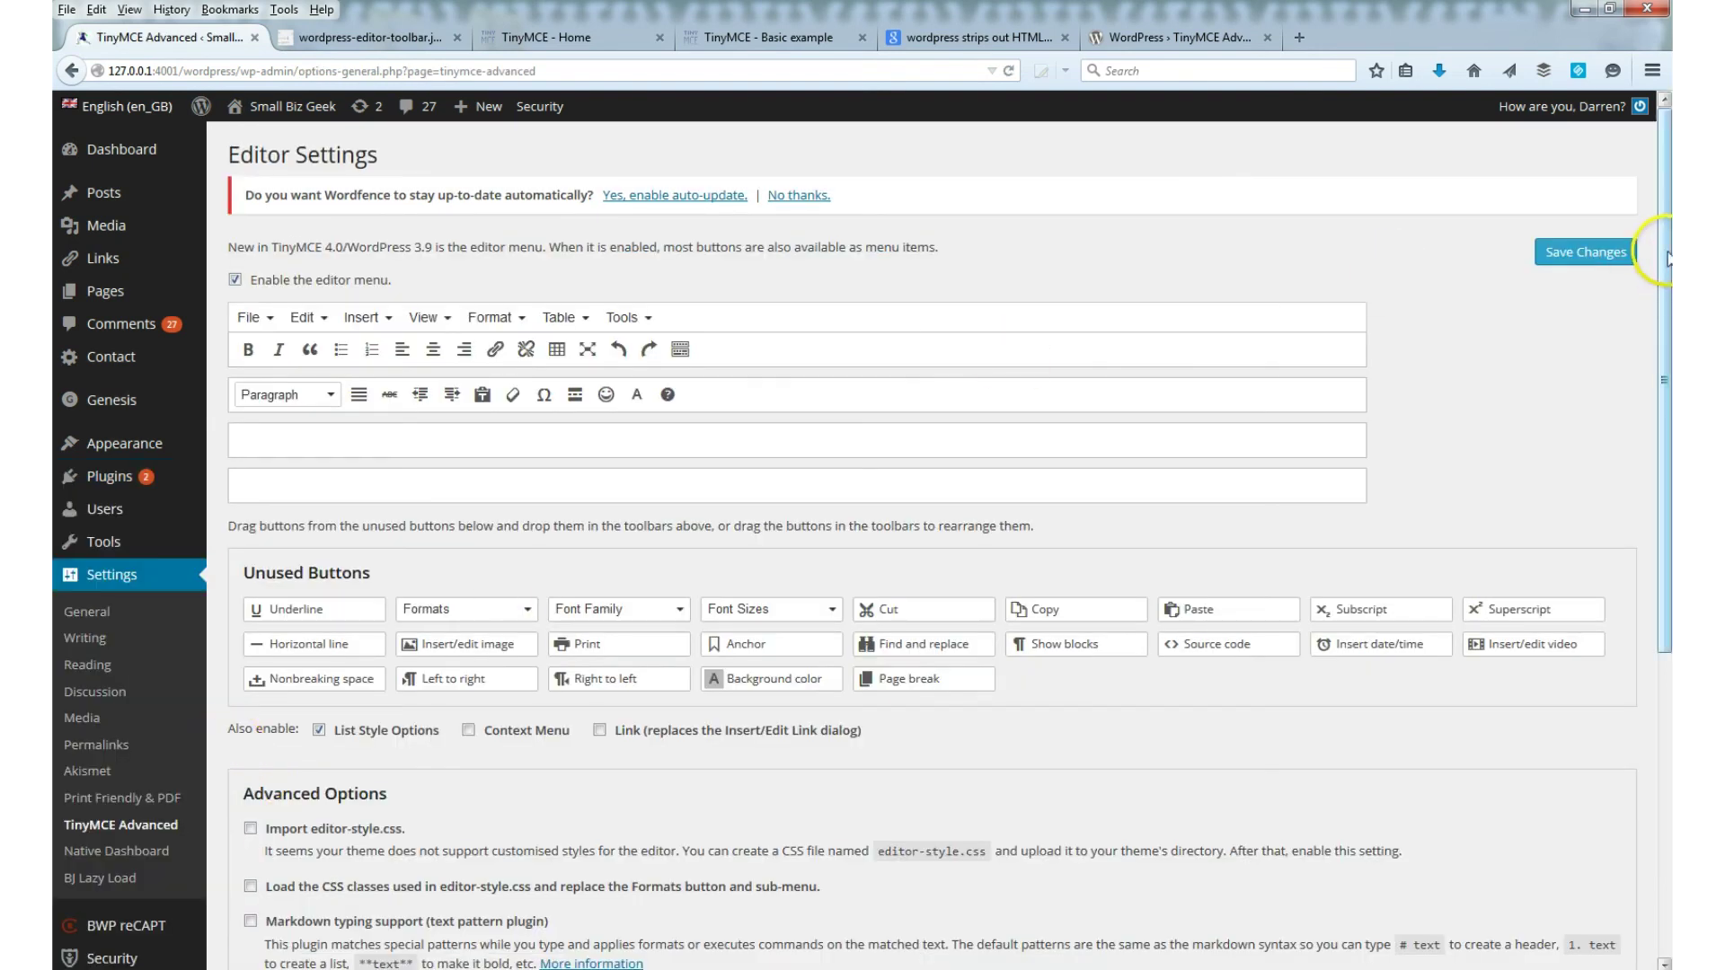
left_click_drag(1664, 268, 1658, 463)
left_click(449, 699)
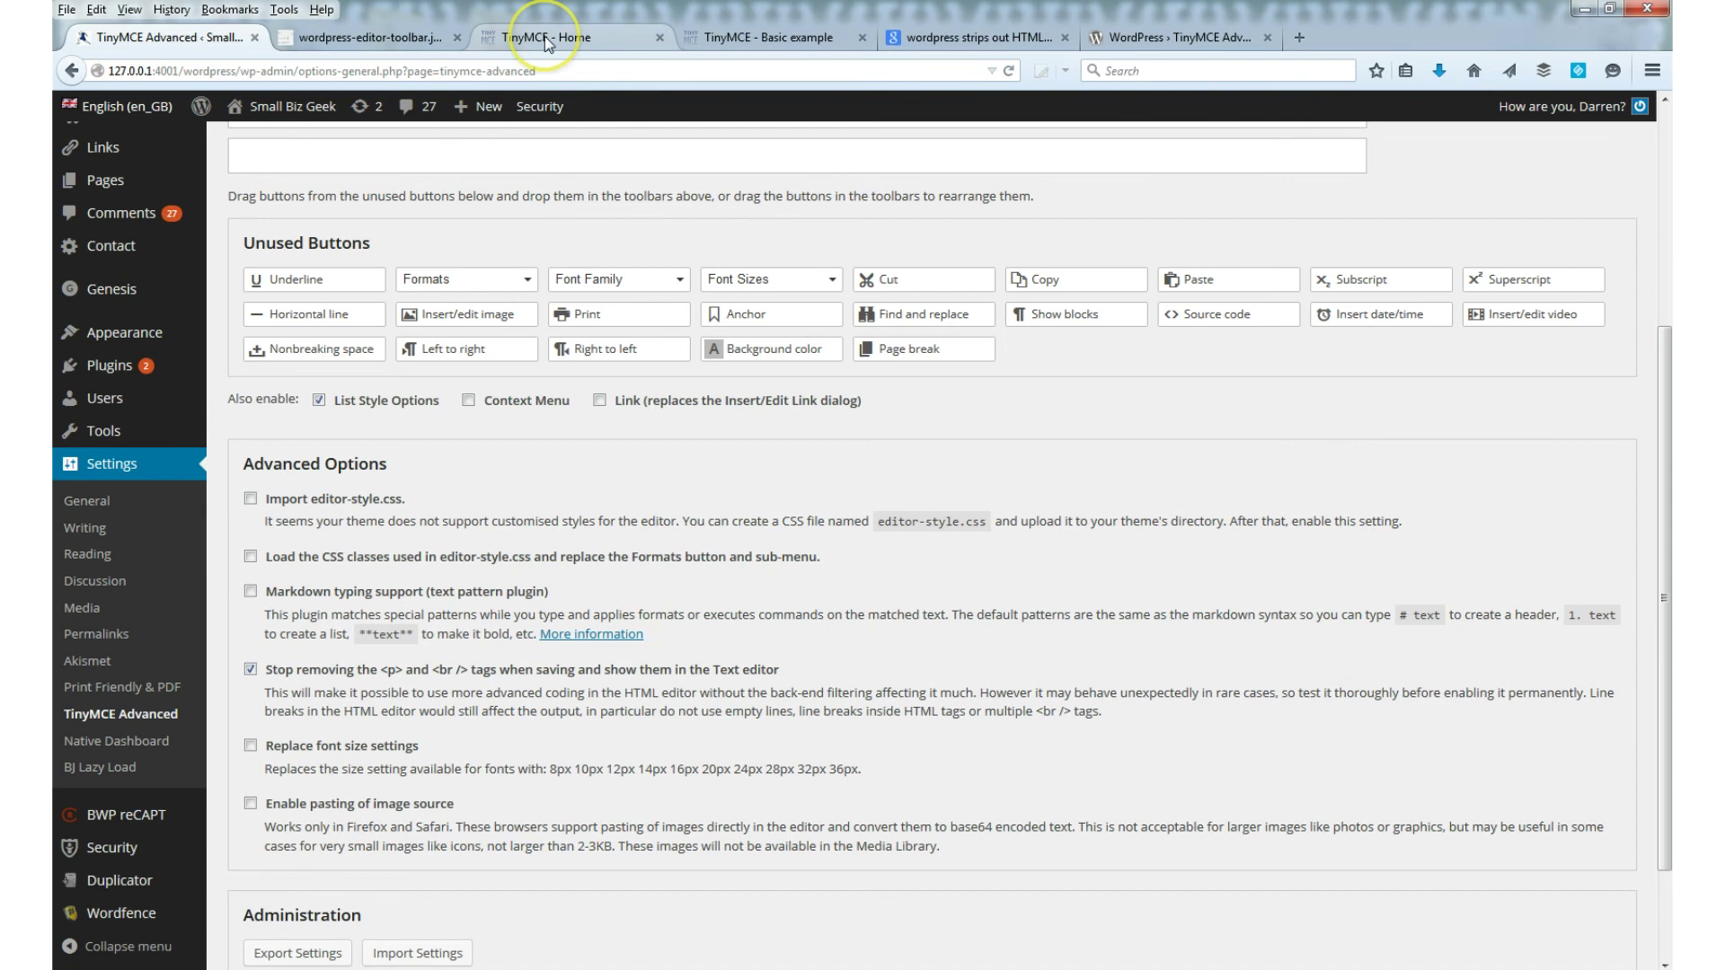
left_click(742, 37)
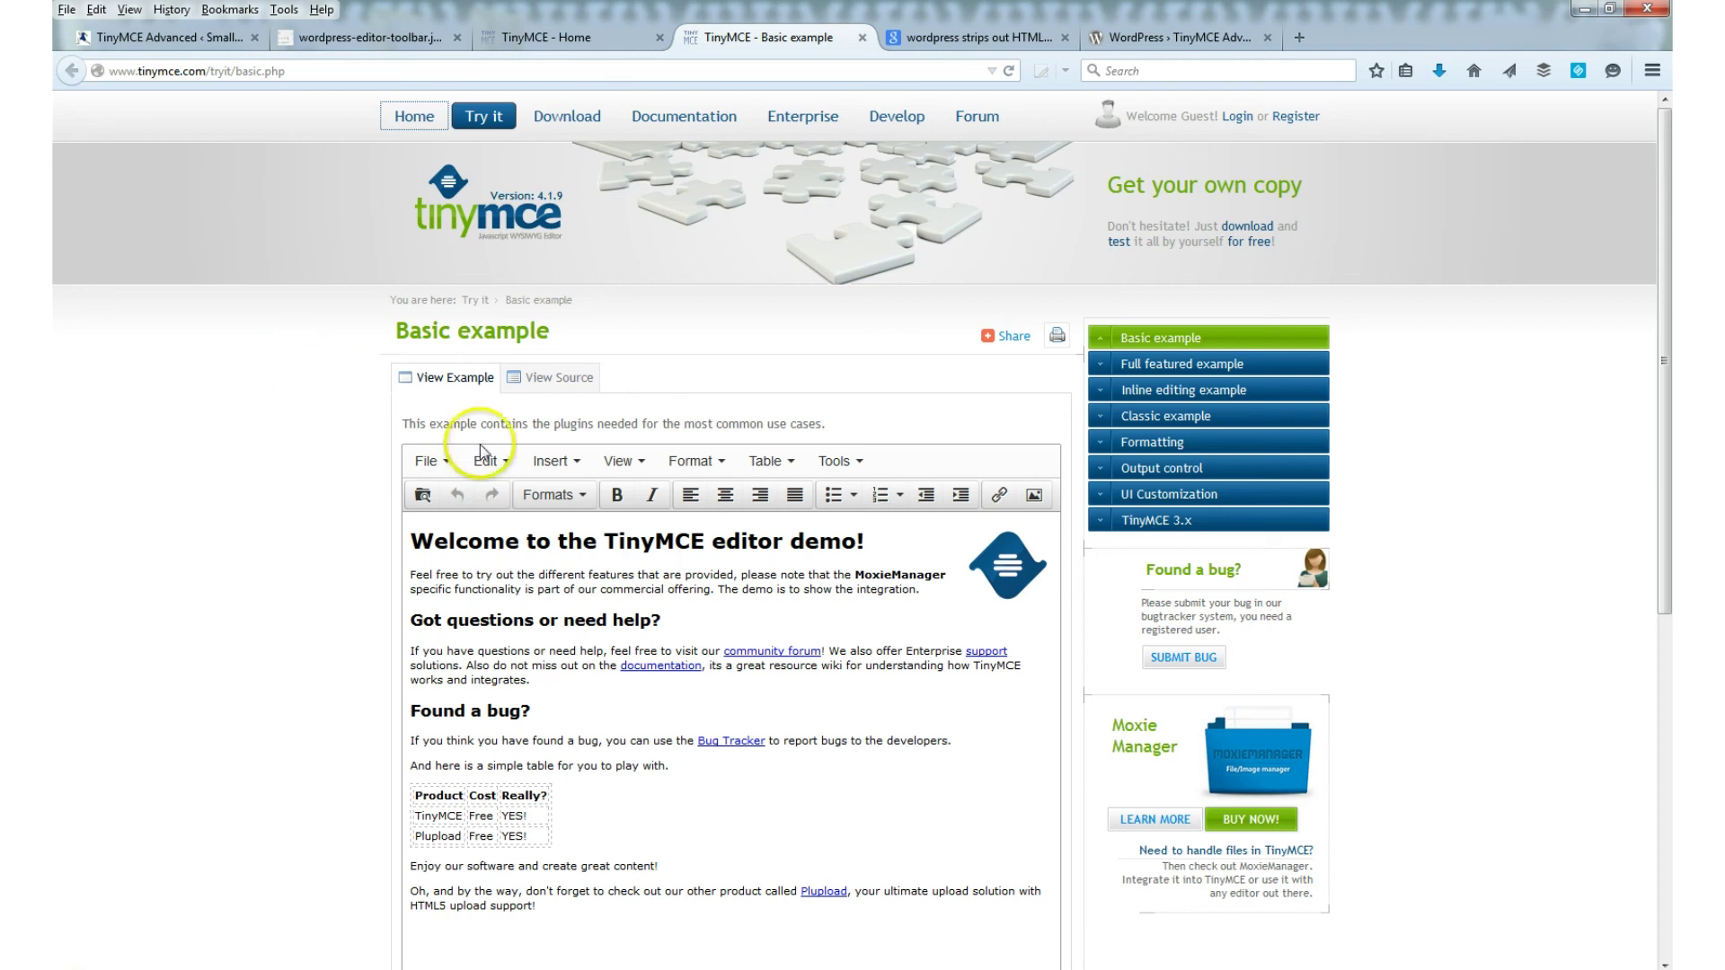
Browse the demo editor's file commands and format options menus.
left_click(434, 463)
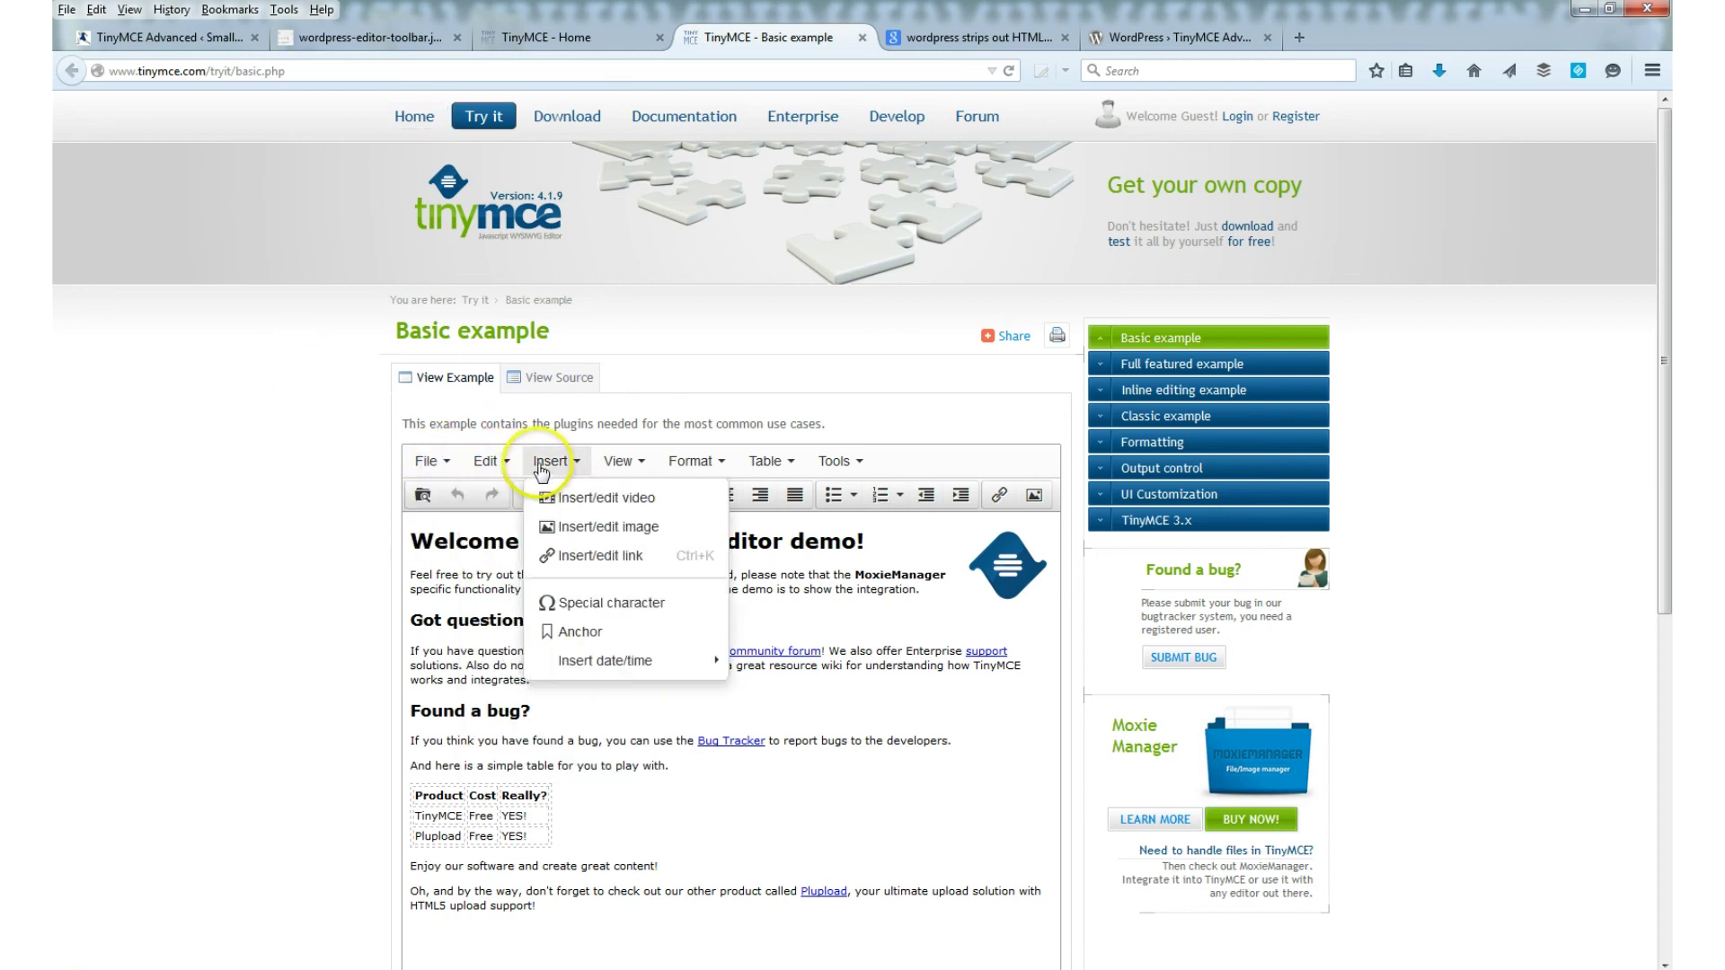
mouse_move(714, 476)
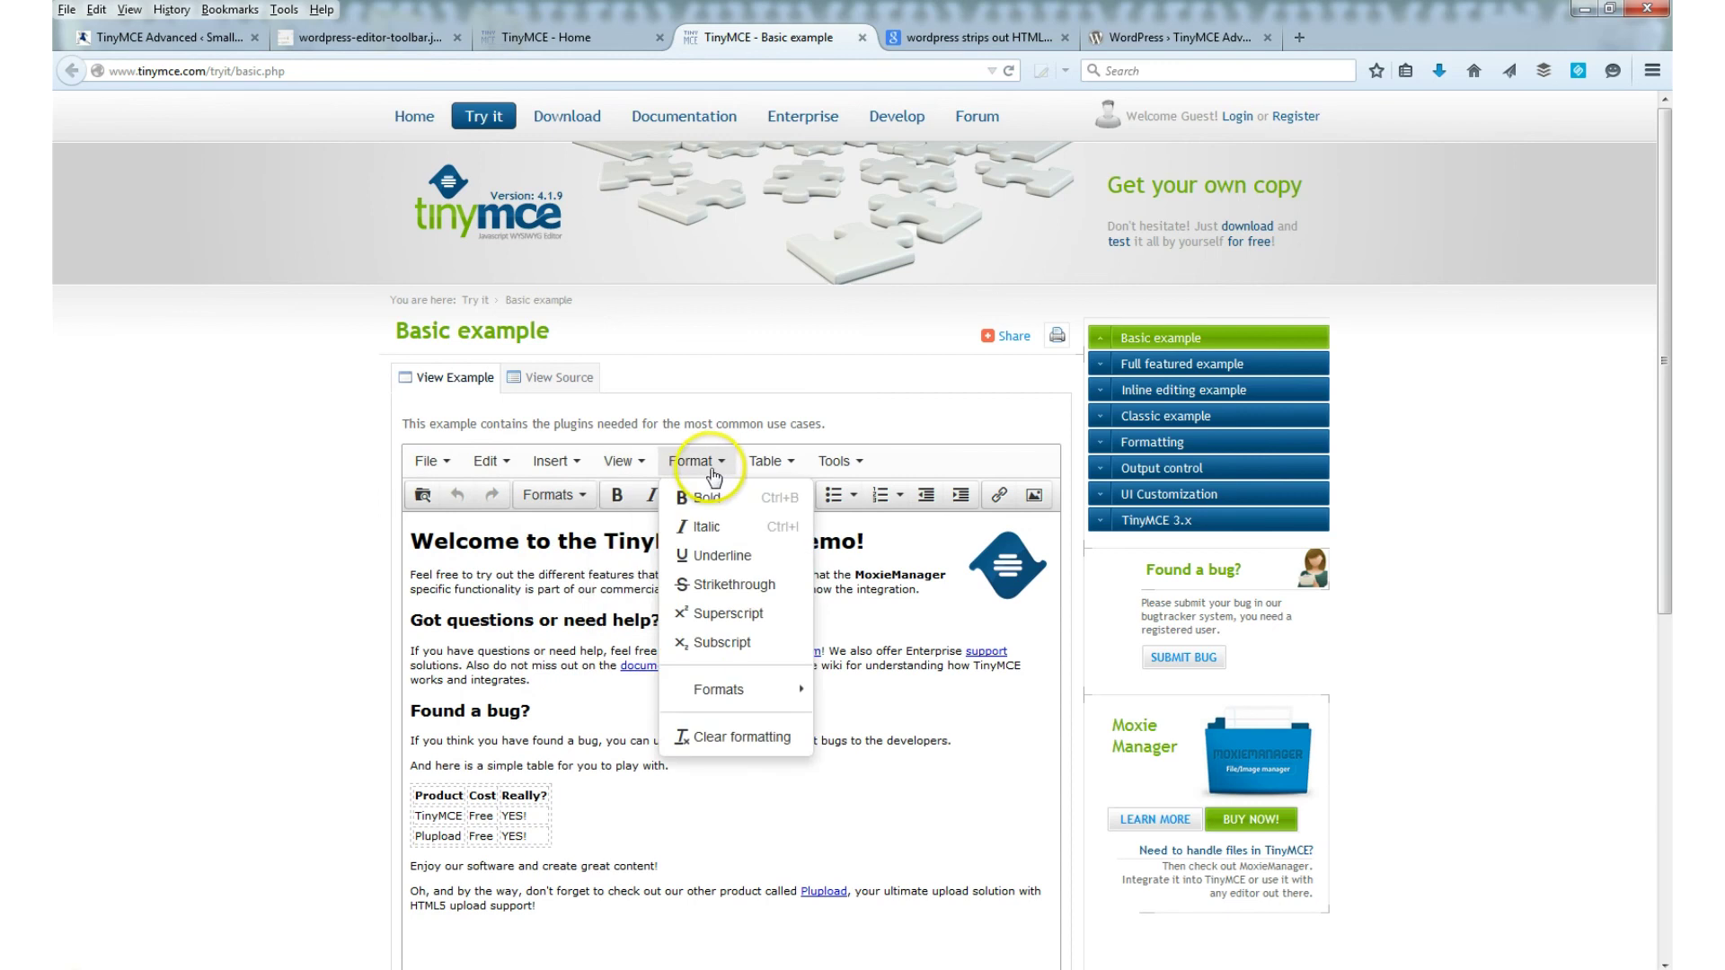
left_click(538, 559)
Make the 'Welcome to the TinyMCE editor demo!' heading a Heading 3, trying Heading 2 first.
left_click_drag(865, 541, 413, 542)
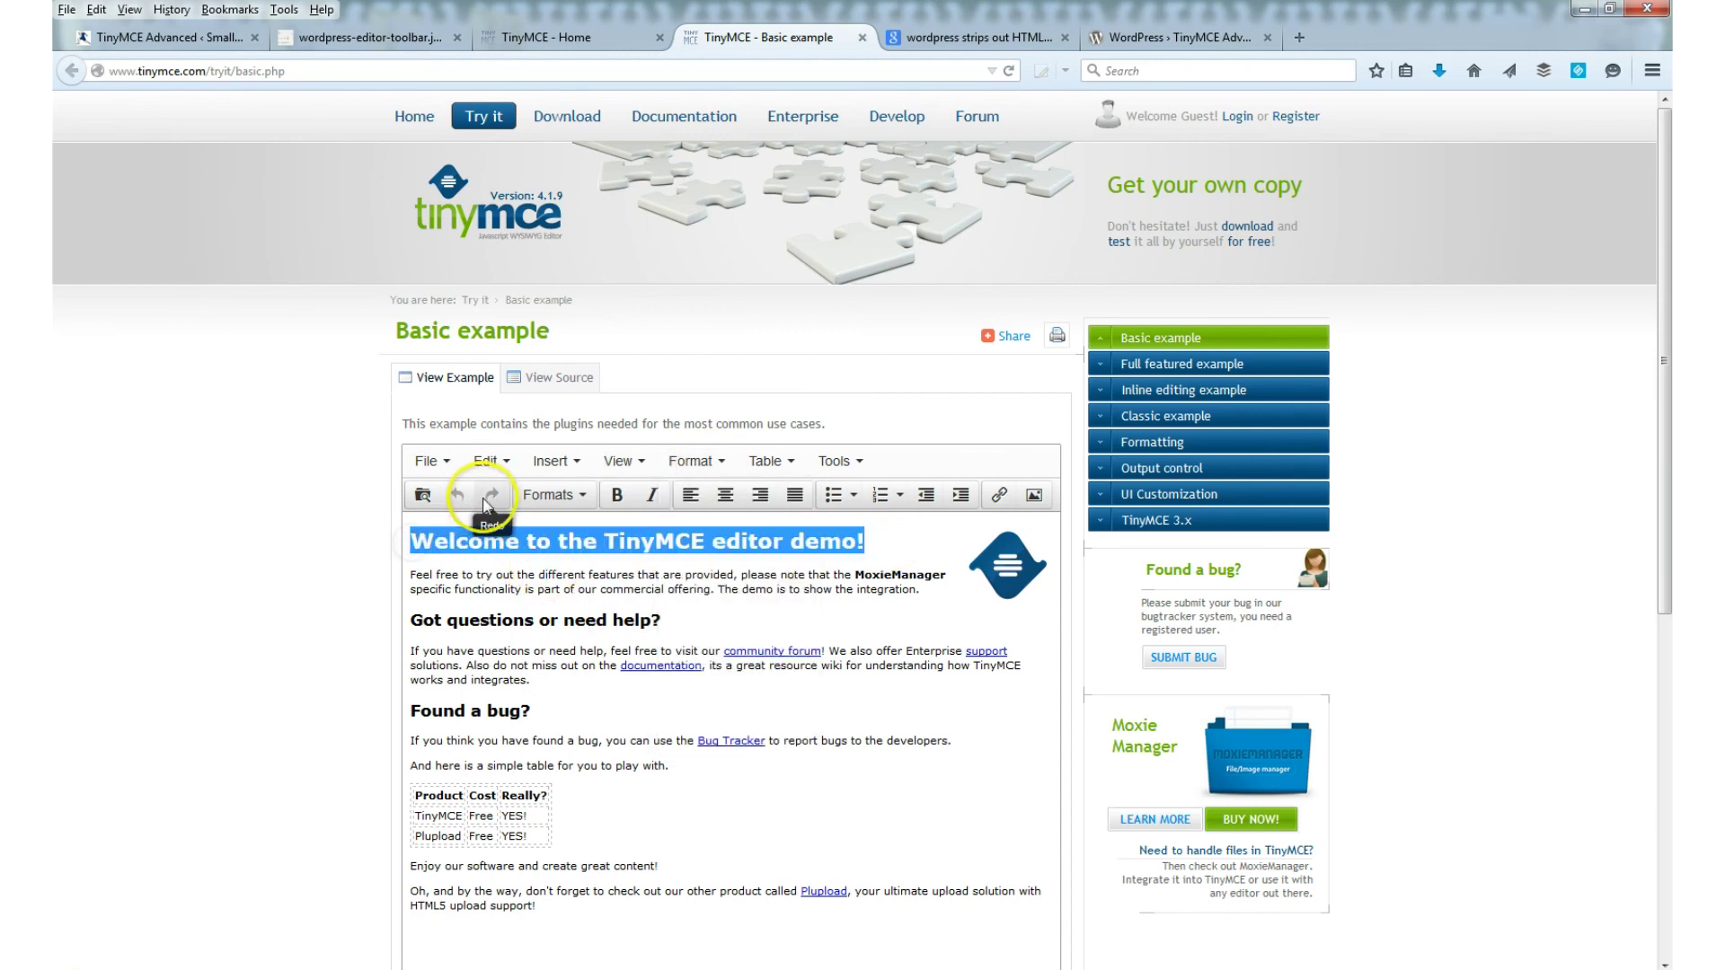
left_click(553, 495)
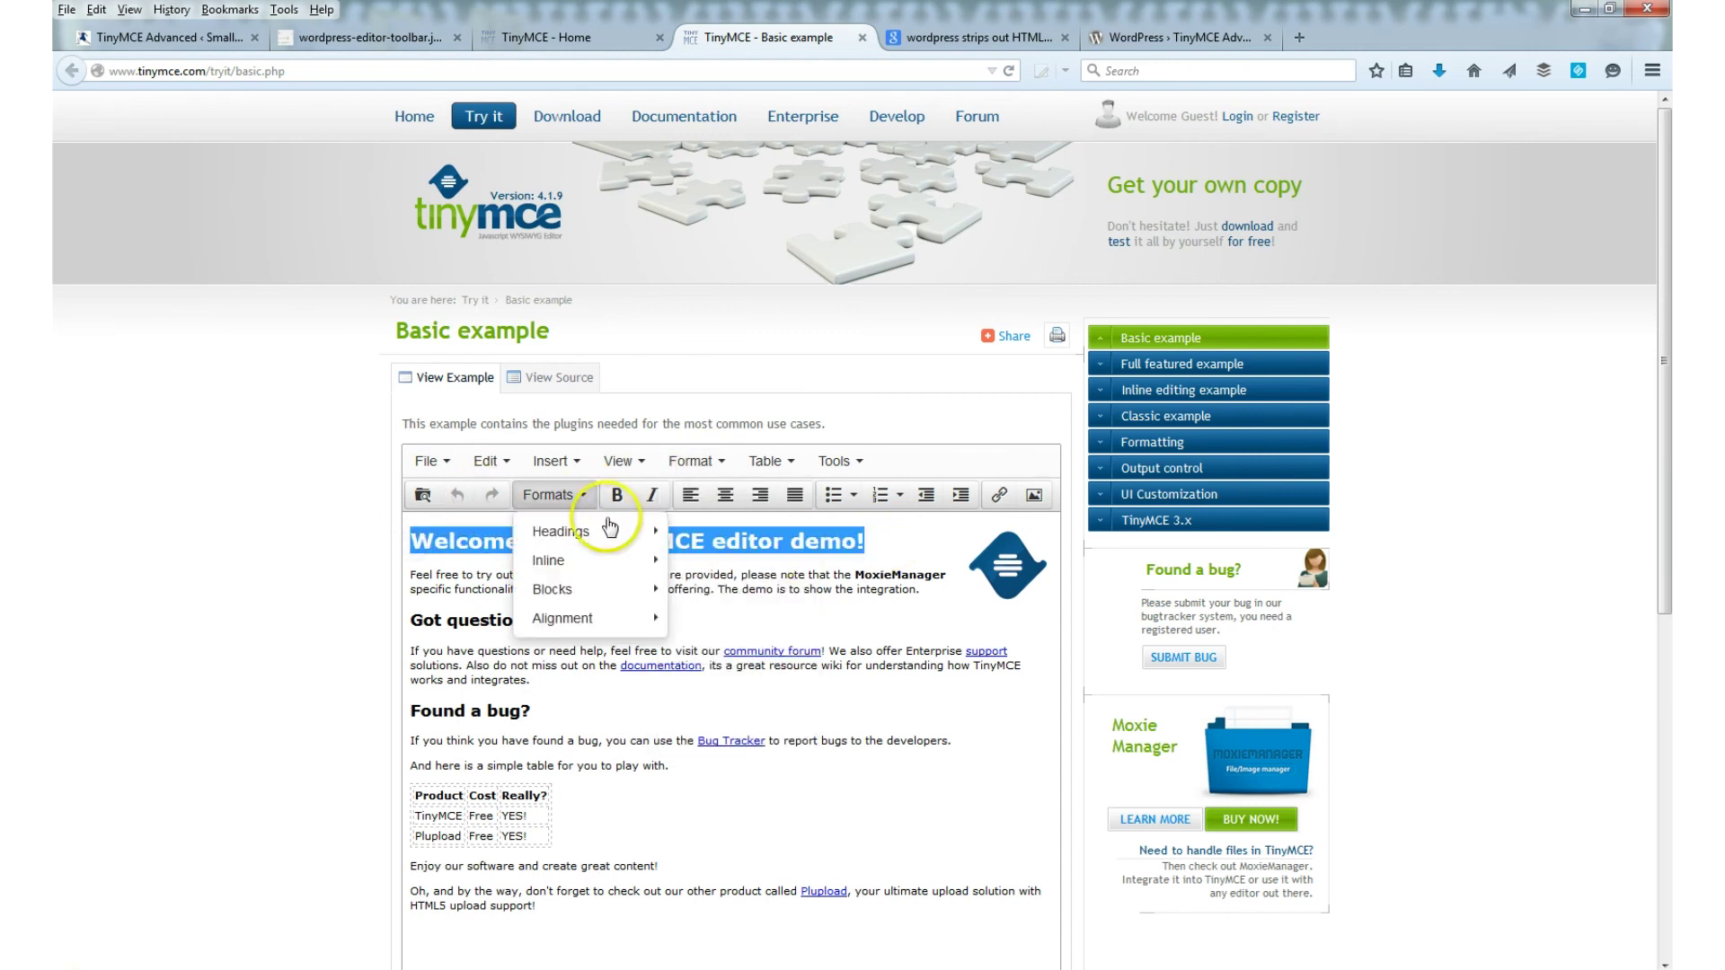
mouse_move(610, 528)
left_click(705, 570)
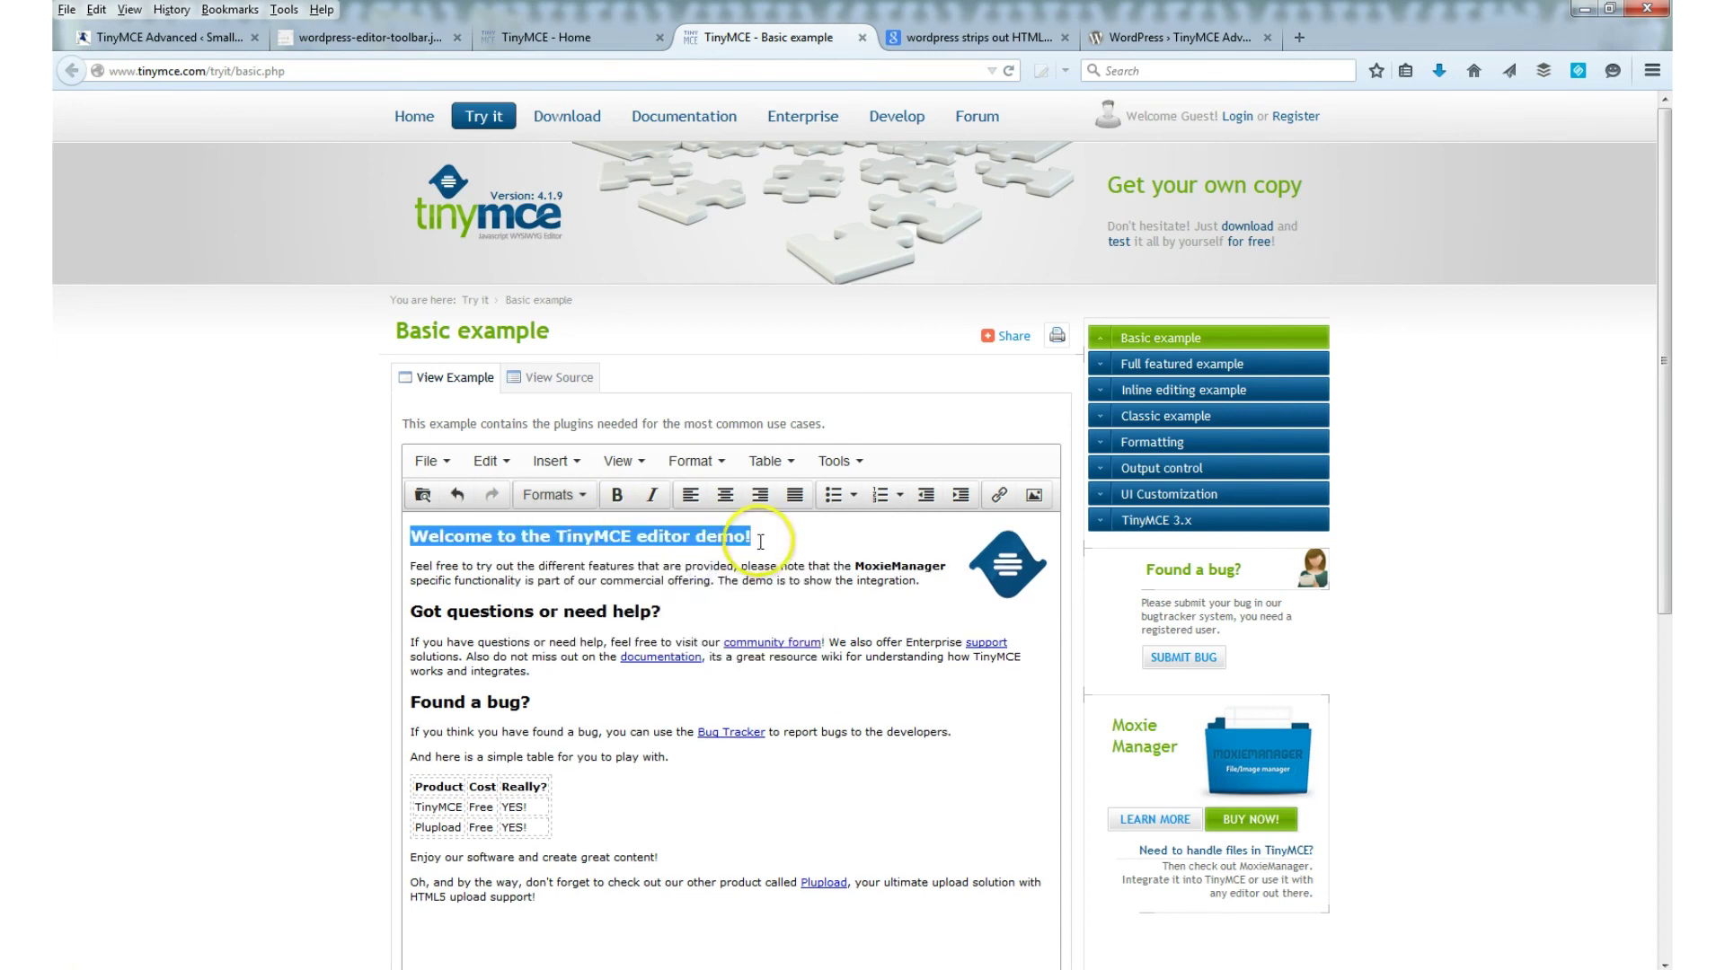
left_click(552, 495)
mouse_move(584, 539)
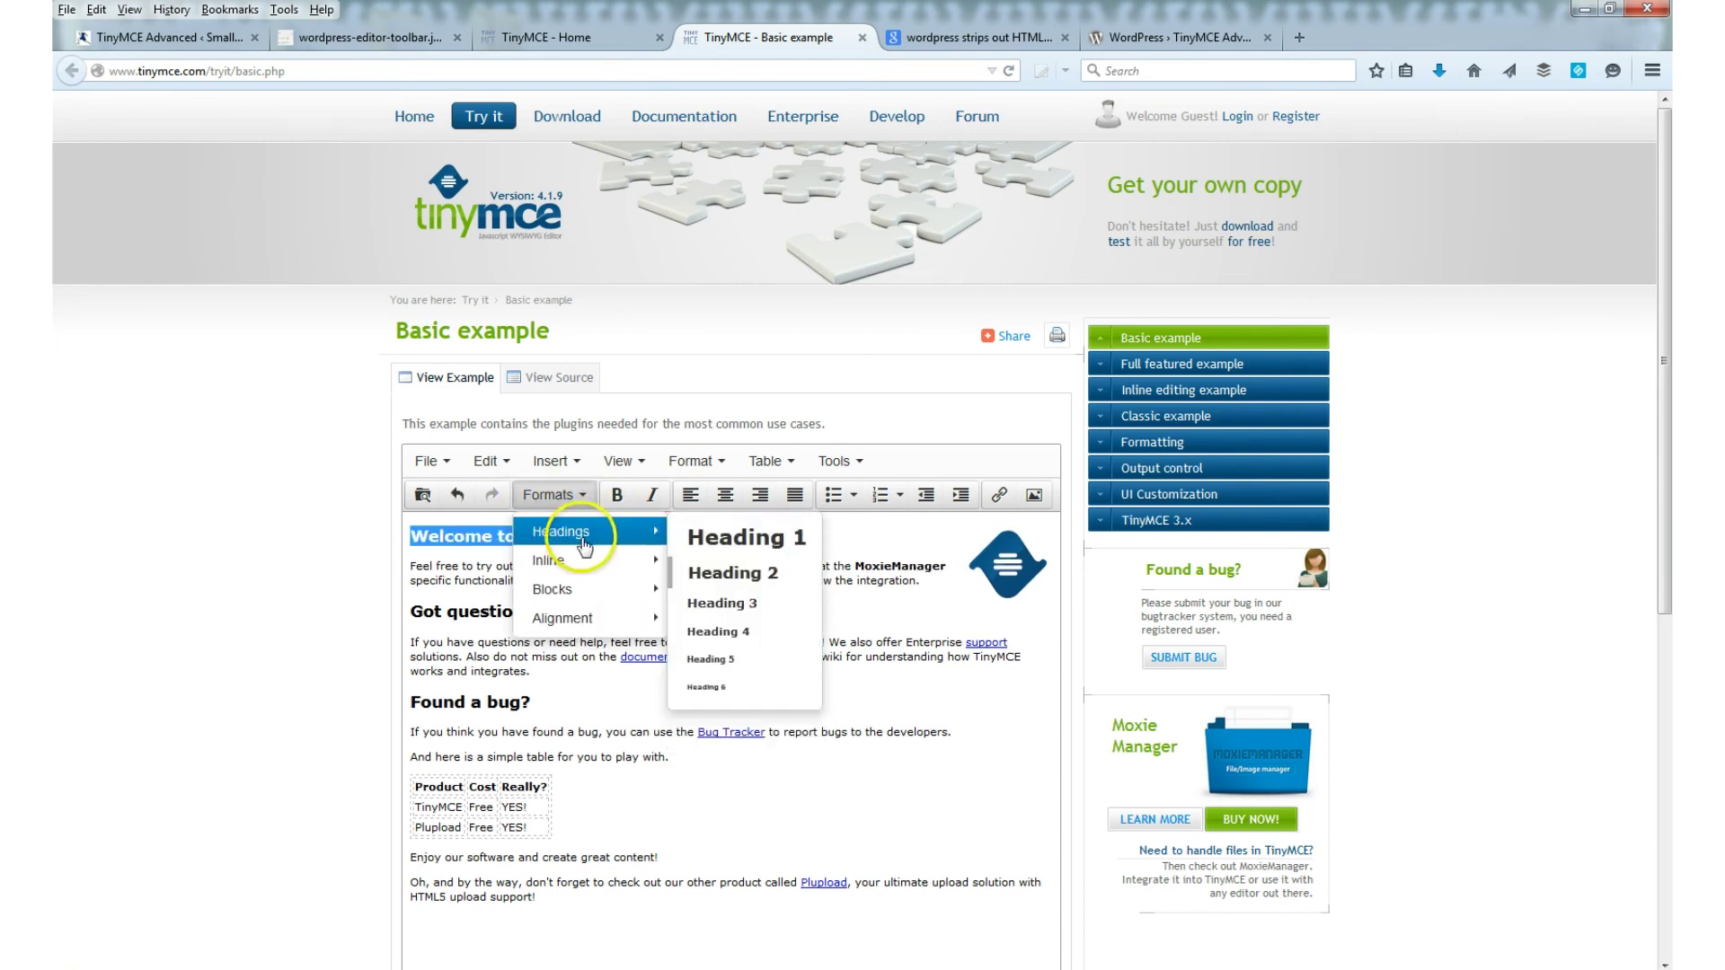
left_click(709, 604)
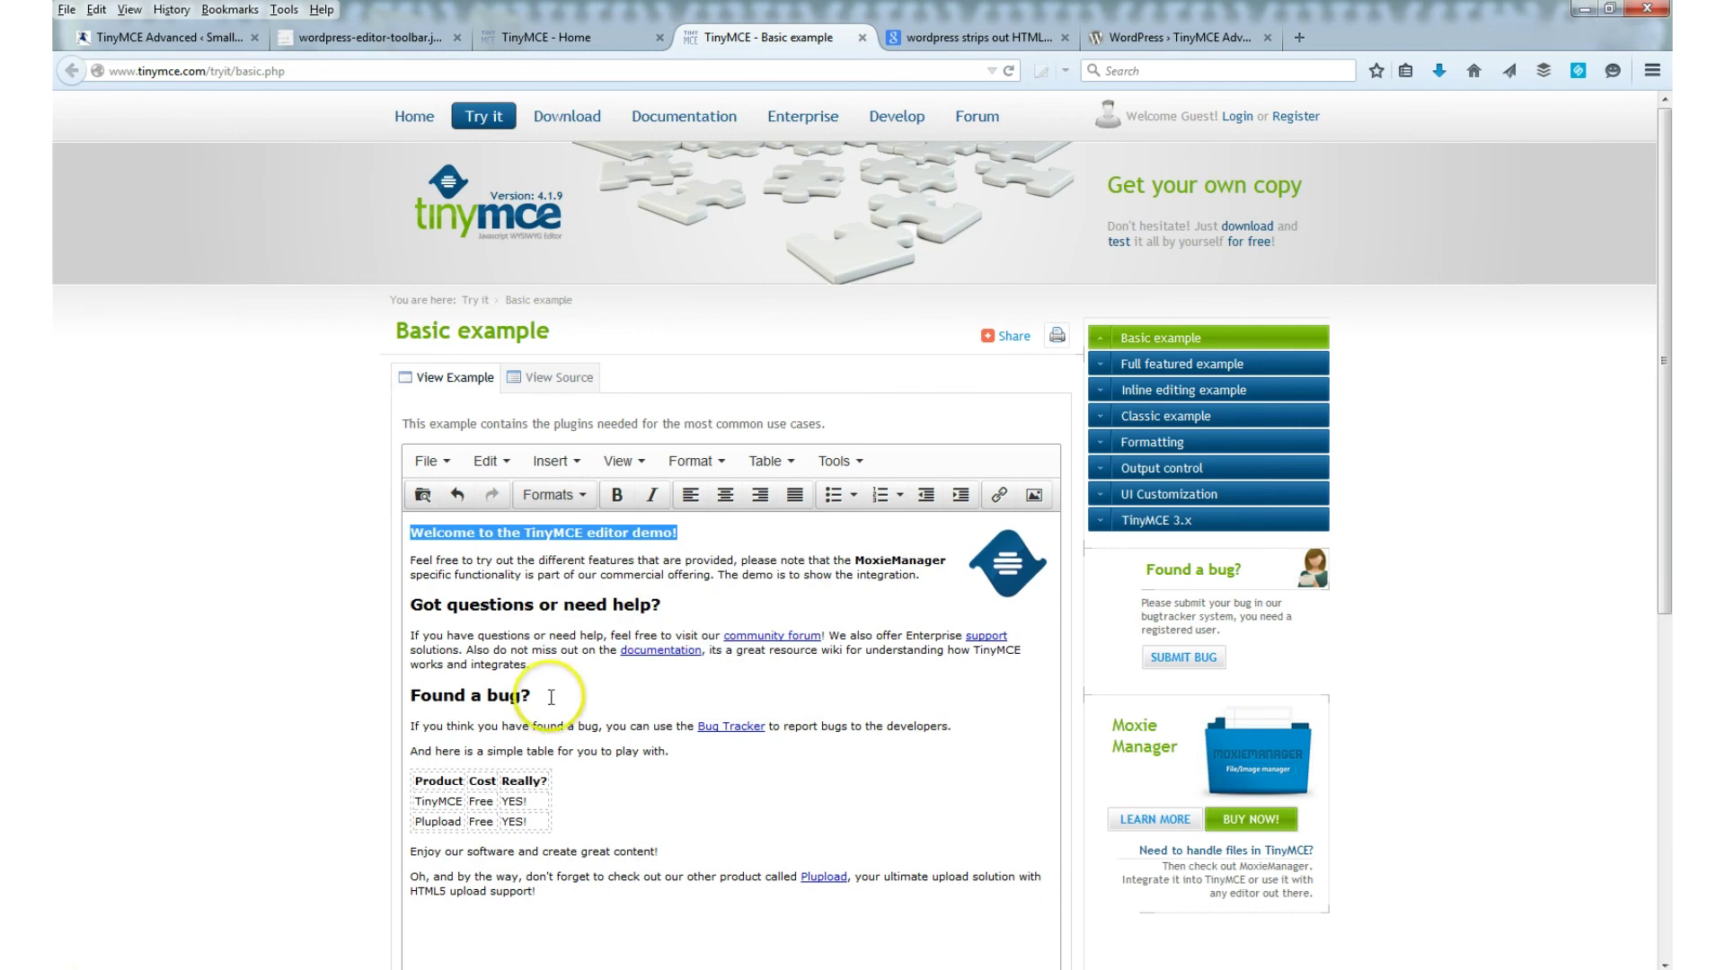
Make the 'Found a bug?' heading italic and centred, then select the Really? and YES! cells.
left_click_drag(551, 697, 376, 698)
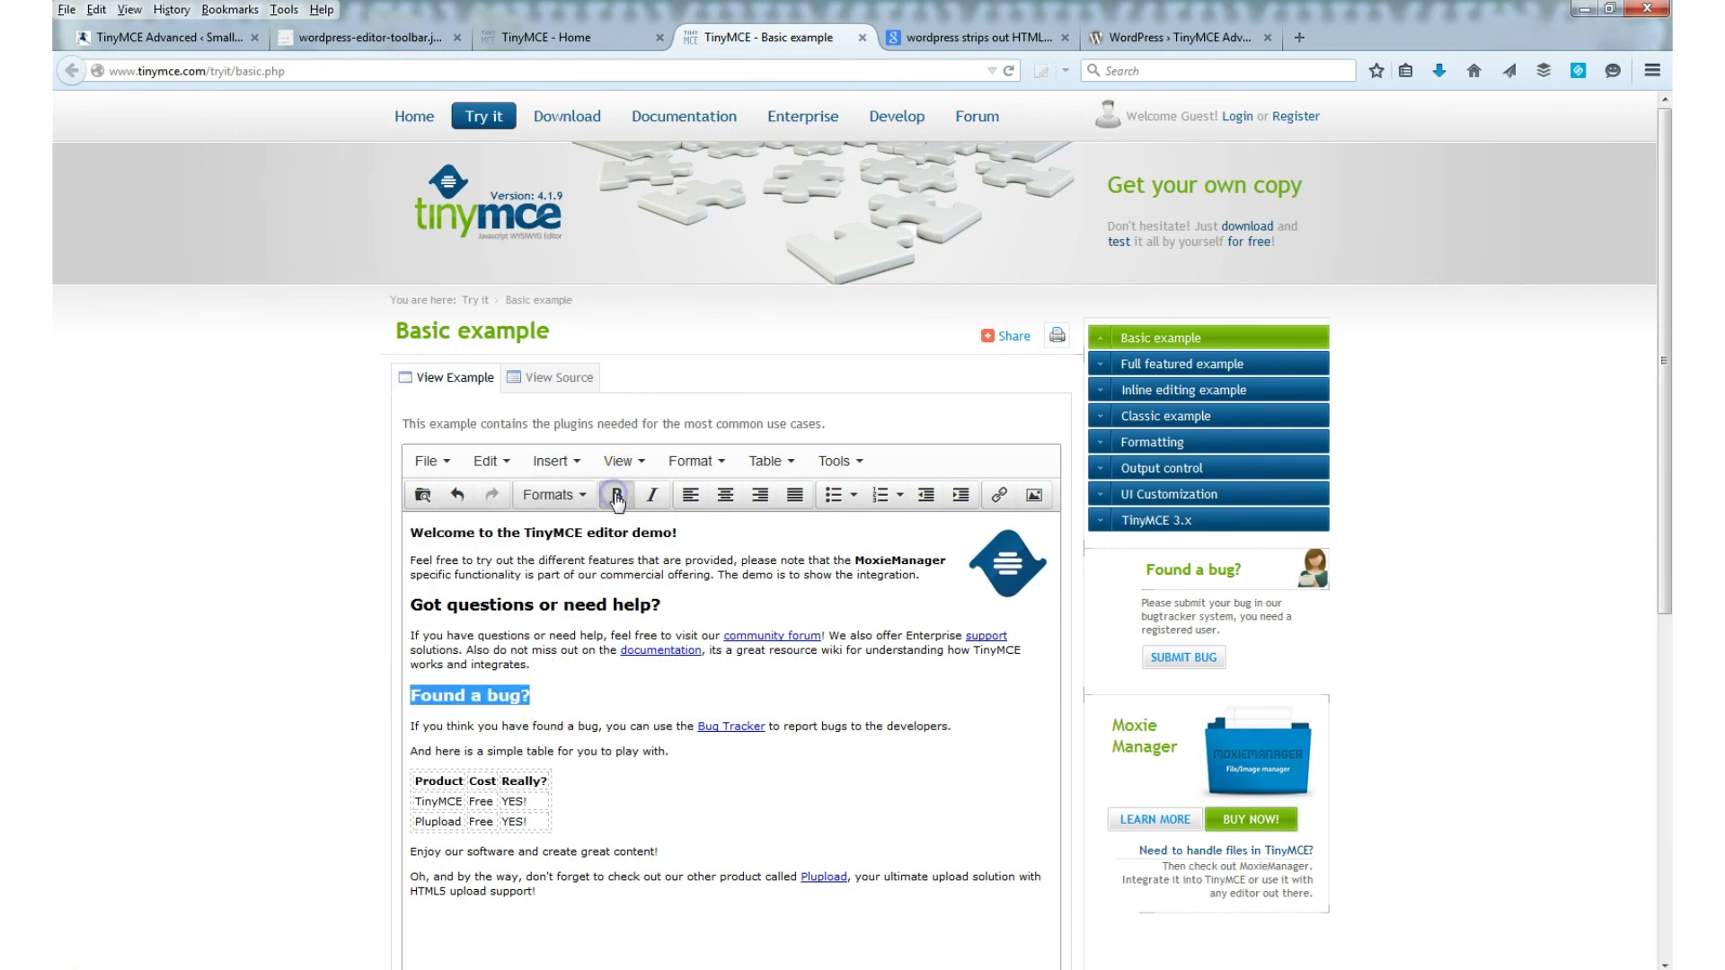
left_click(652, 495)
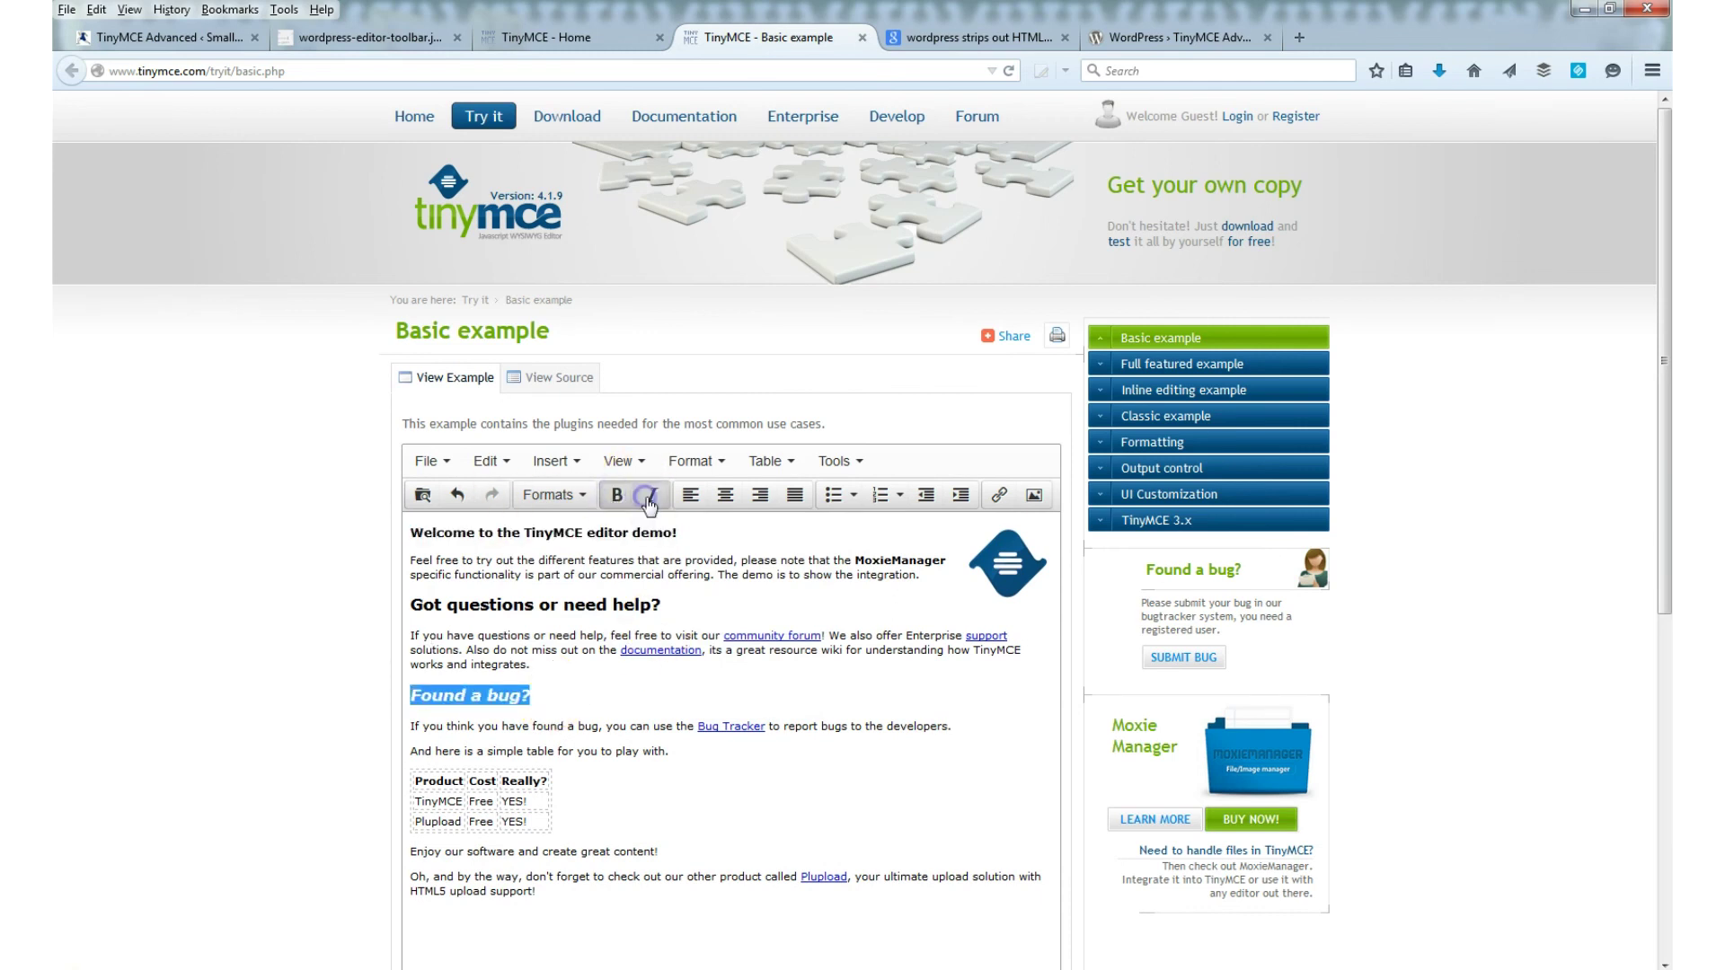
left_click(724, 495)
left_click_drag(758, 805, 559, 626)
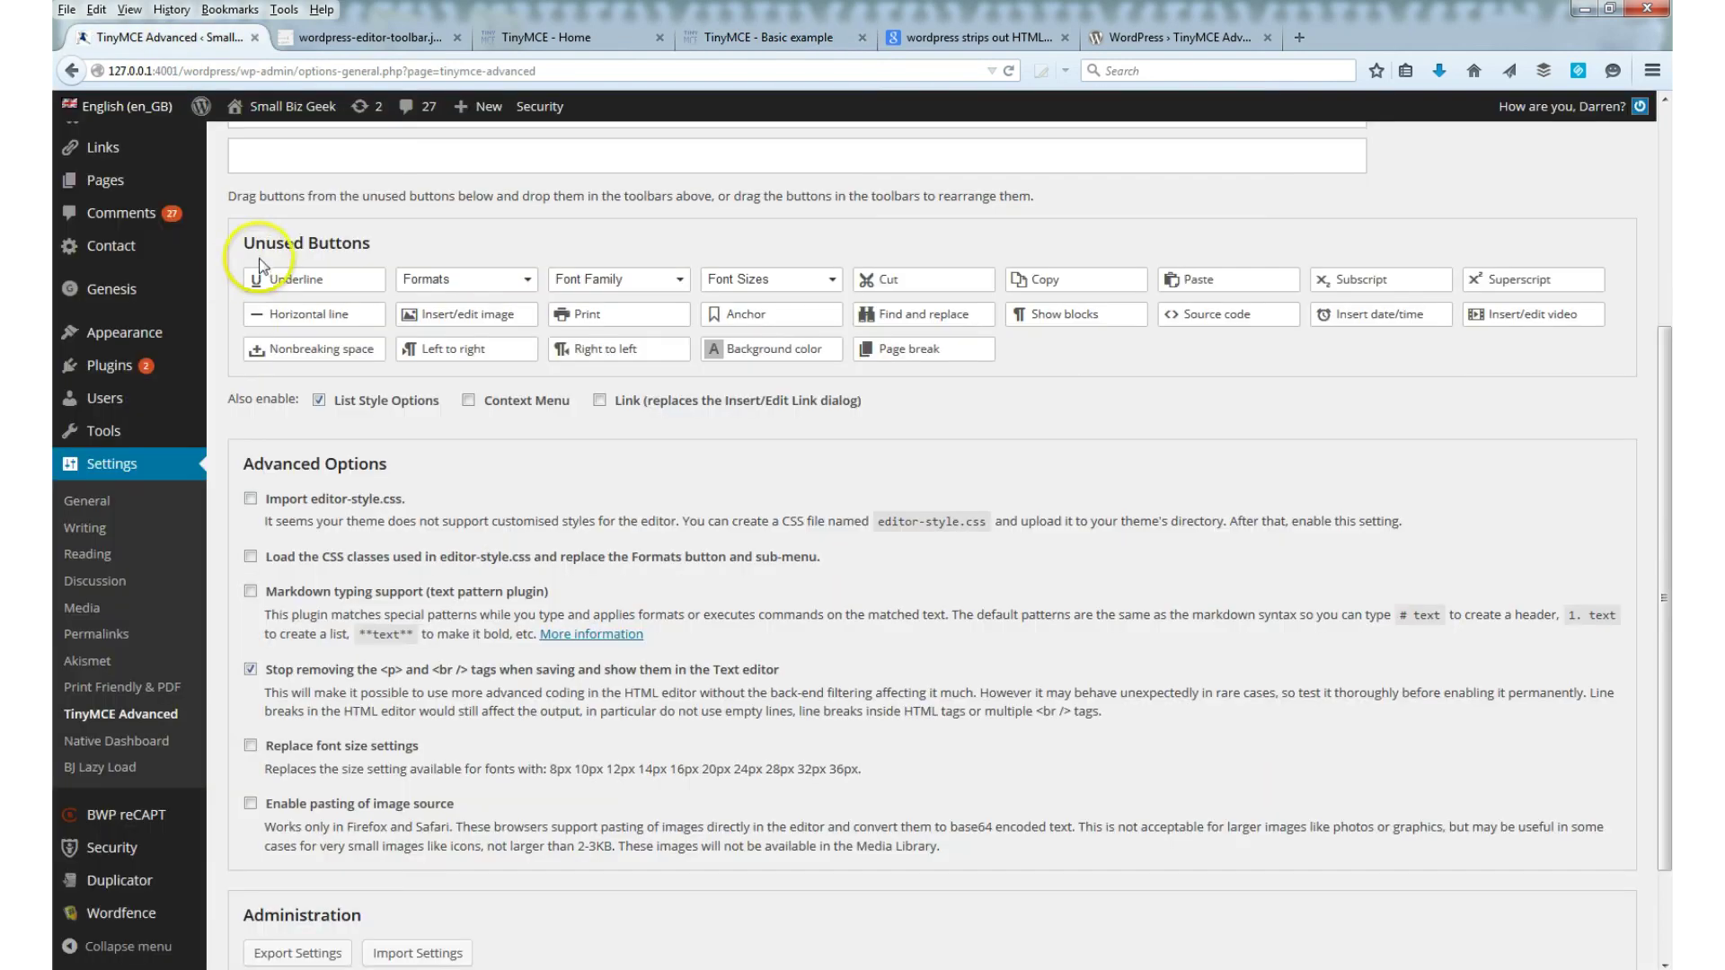
Return to WordPress's TinyMCE Advanced settings with the keep p/br tags option checked.
left_click(243, 349)
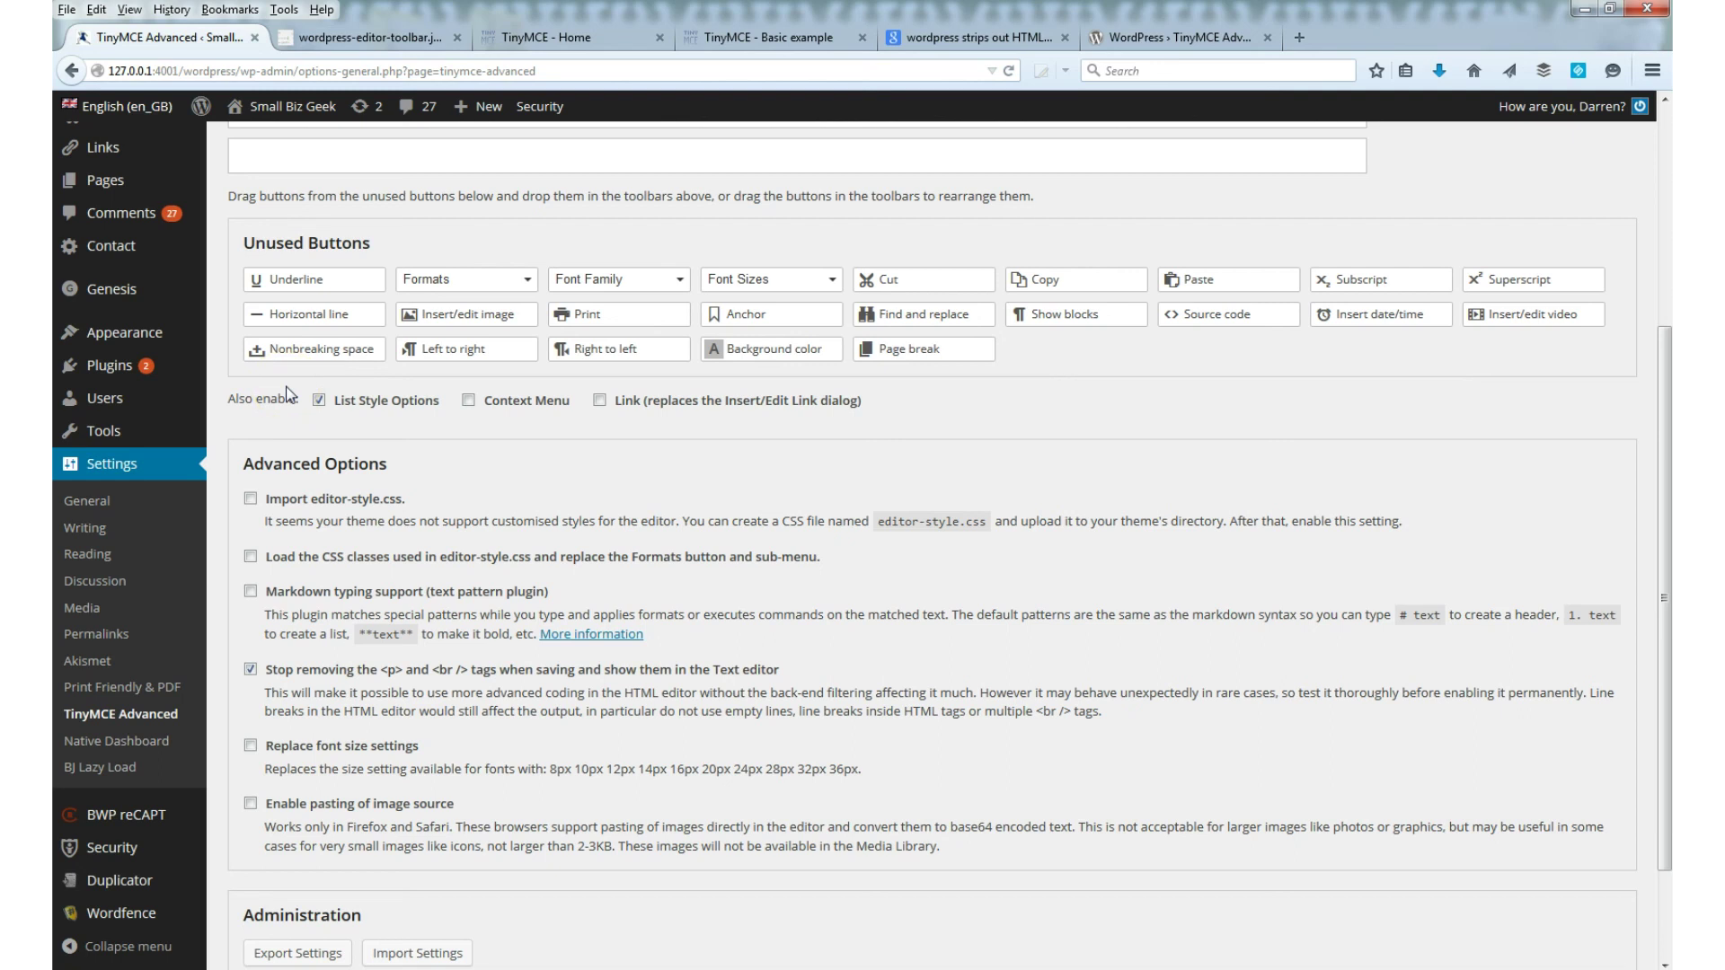